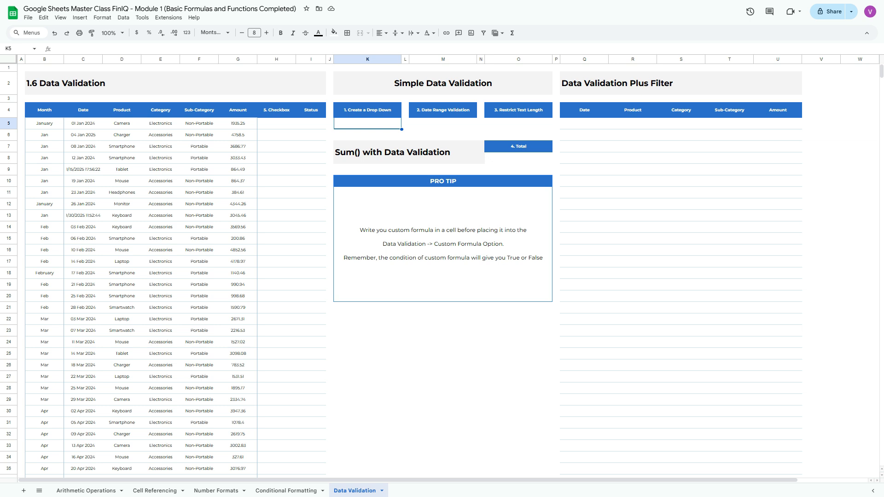
left_click(443, 245)
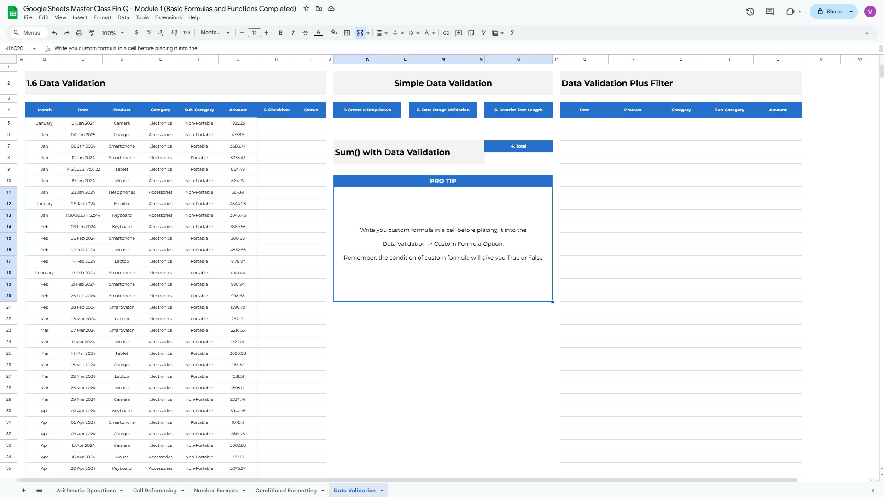
left_click(367, 123)
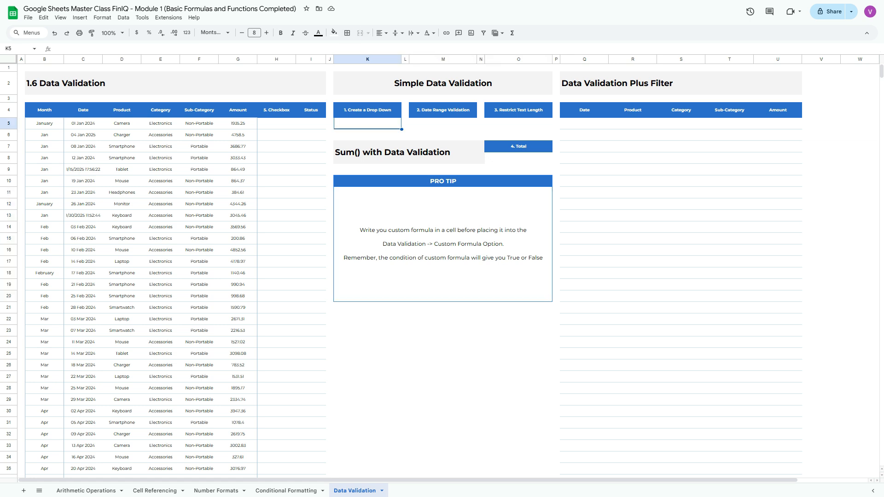
key("Left")
key("Left")
key("Left")
key("Left")
key("Left")
key("Left")
key("Left")
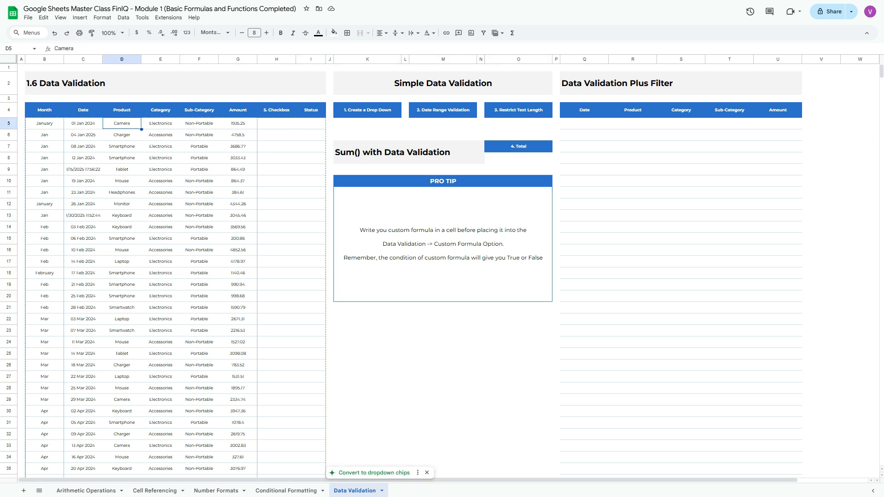
key("Right")
key("Right")
key("Right")
key("Right")
key("Right")
key("Right")
key("Right")
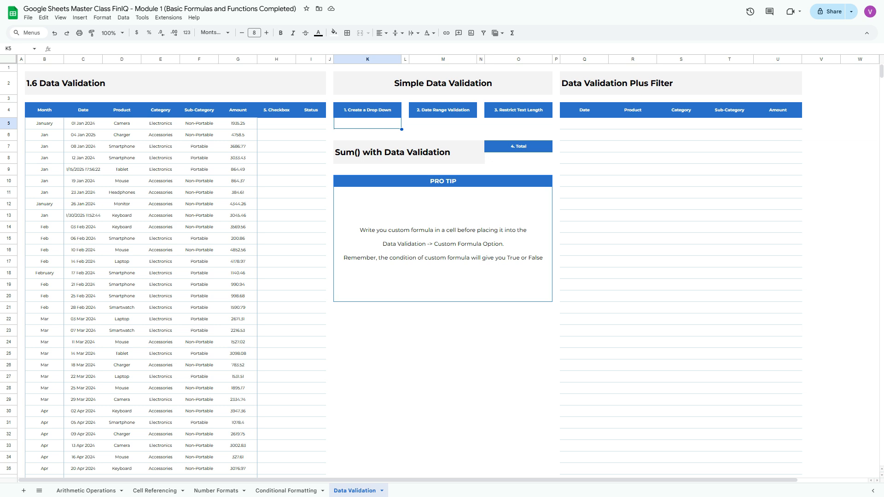
Add a dropdown data validation rule to cell K5 and set its display style to Arrow in the advanced options.
key("alt+d")
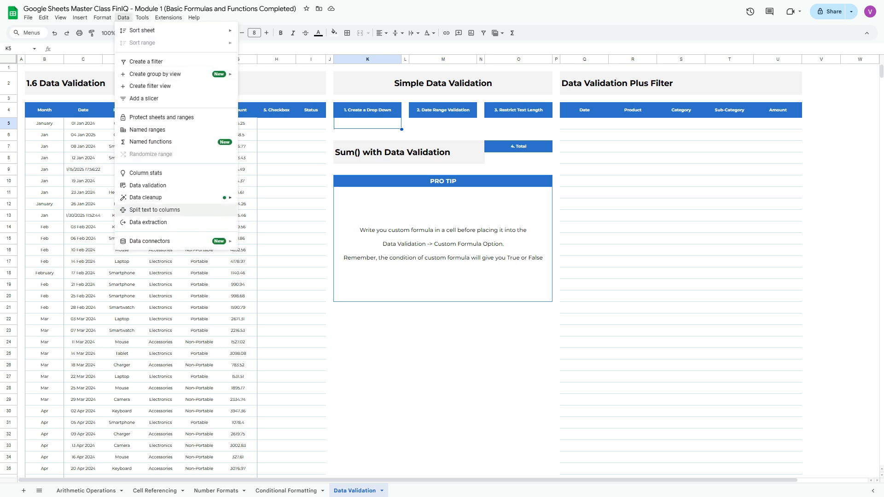
left_click(148, 185)
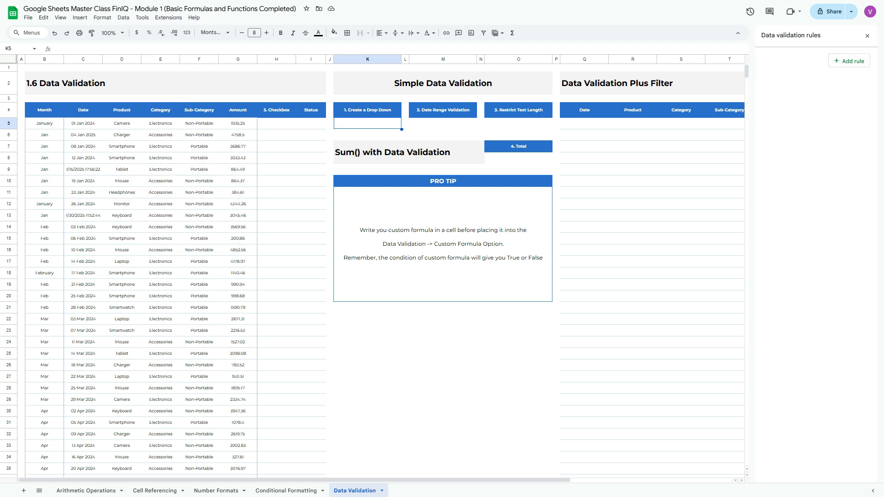
left_click(849, 61)
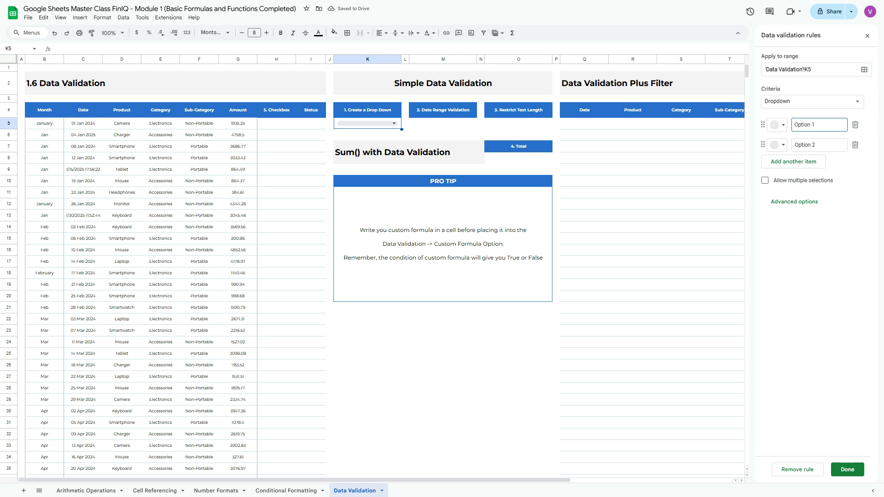
left_click(794, 201)
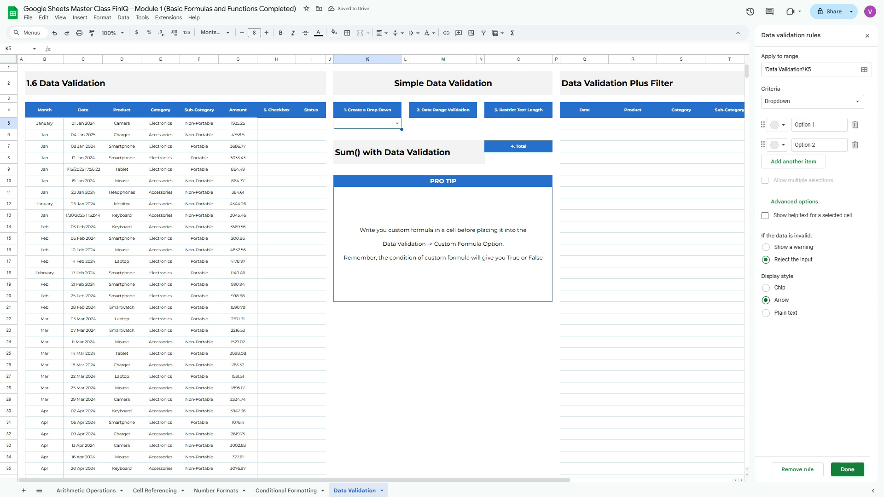
Change the K5 rule's criteria to Dropdown (from a range), using the Product values in D5:D104 as the source.
left_click(812, 101)
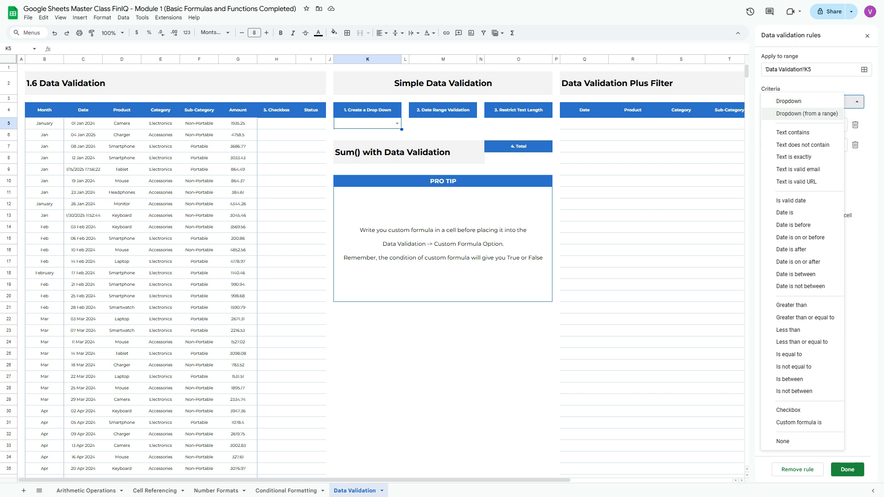
left_click(807, 114)
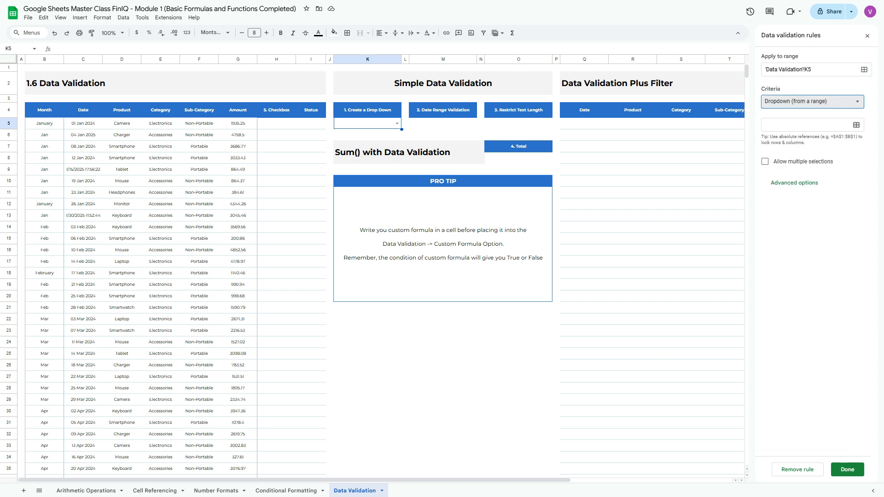
left_click(857, 125)
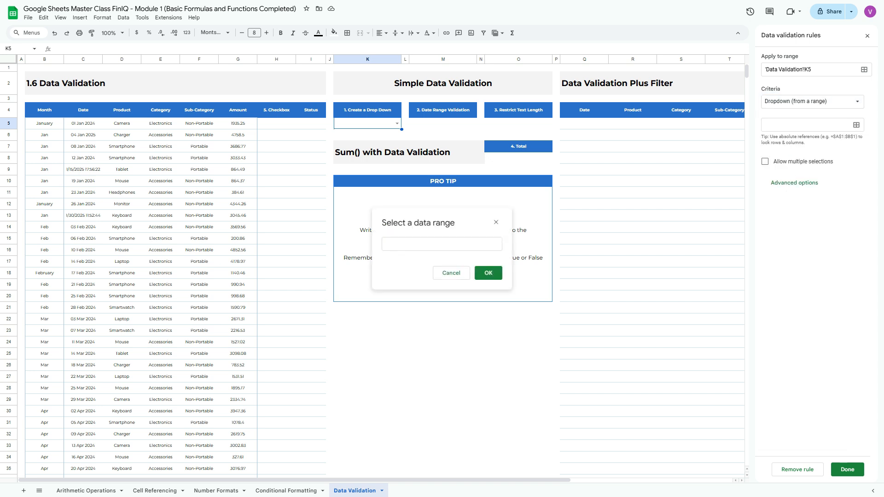
left_click(122, 124)
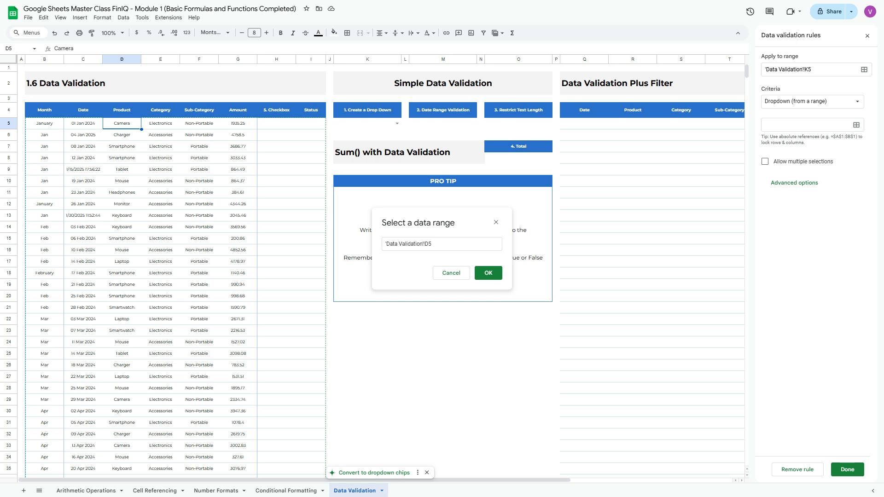
key("ctrl+shift+Down")
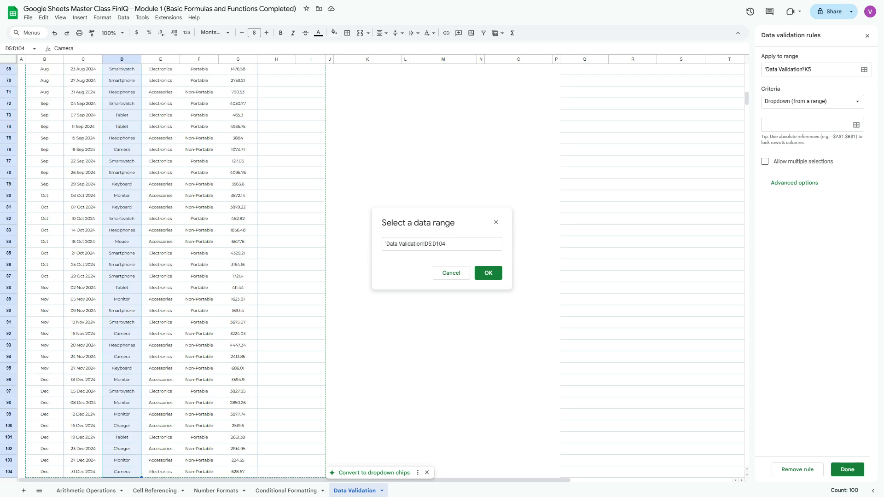
left_click(489, 274)
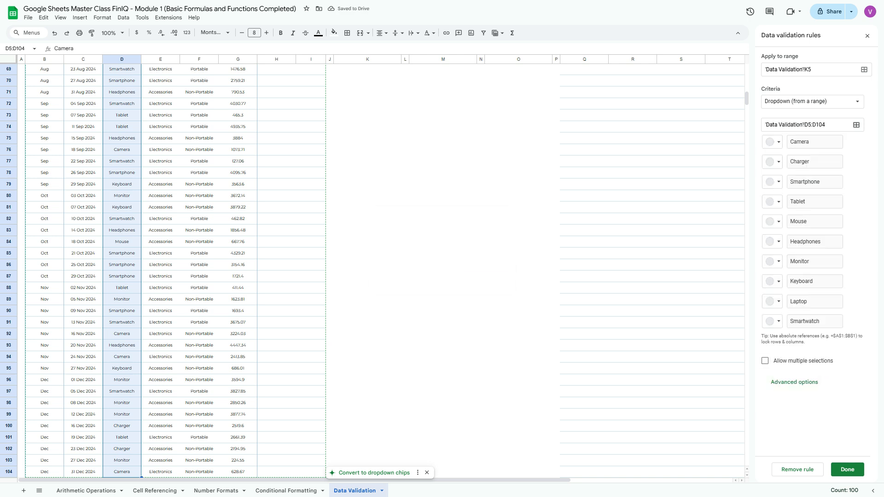
Set the range-based K5 dropdown's display style to Arrow and save the rule.
scroll(382, 271, "up", 17)
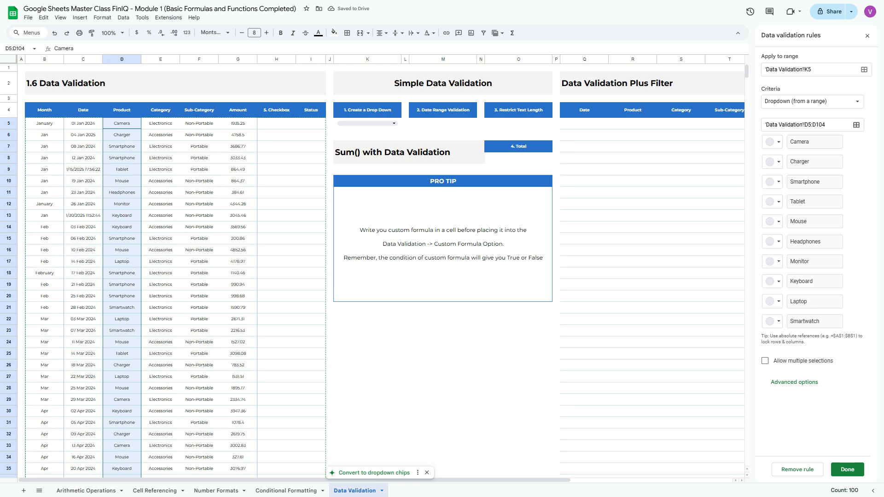
left_click(794, 383)
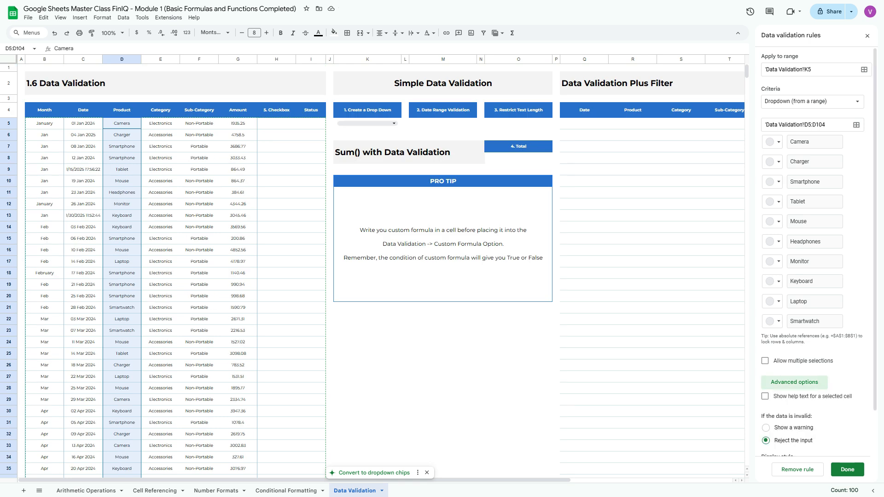
left_click(765, 432)
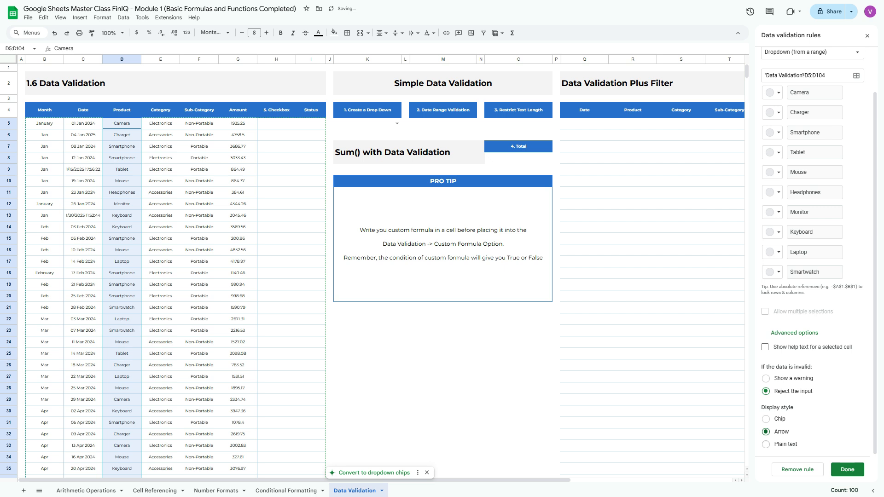
left_click(848, 470)
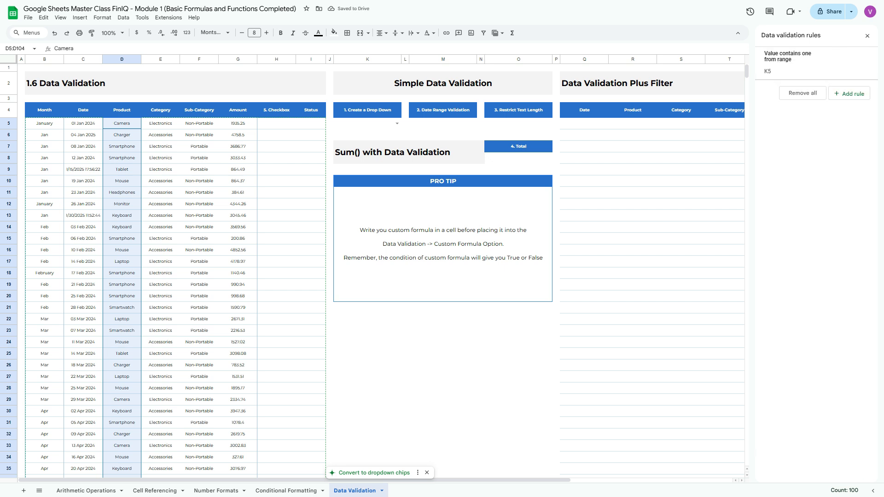
Choose Monitor from the product dropdown in K5.
left_click(397, 124)
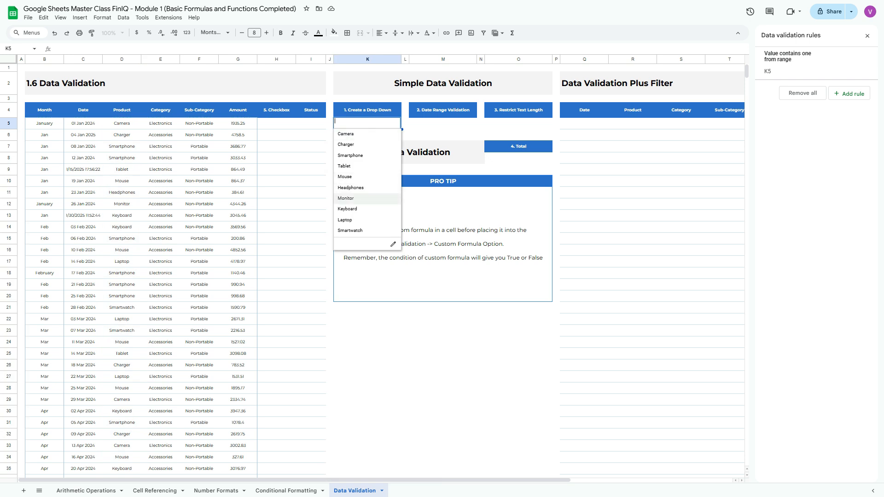
left_click(346, 198)
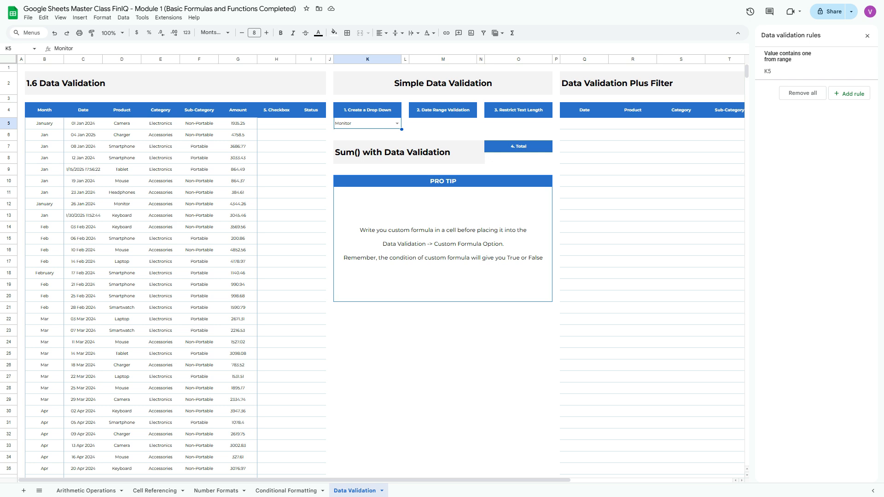
key("Right")
key("Right")
key("Left")
key("Left")
key("Right")
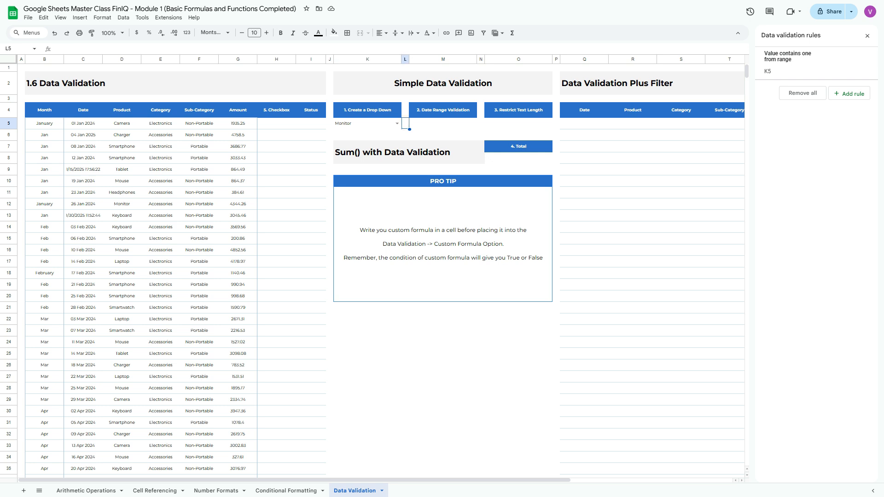
key("Right")
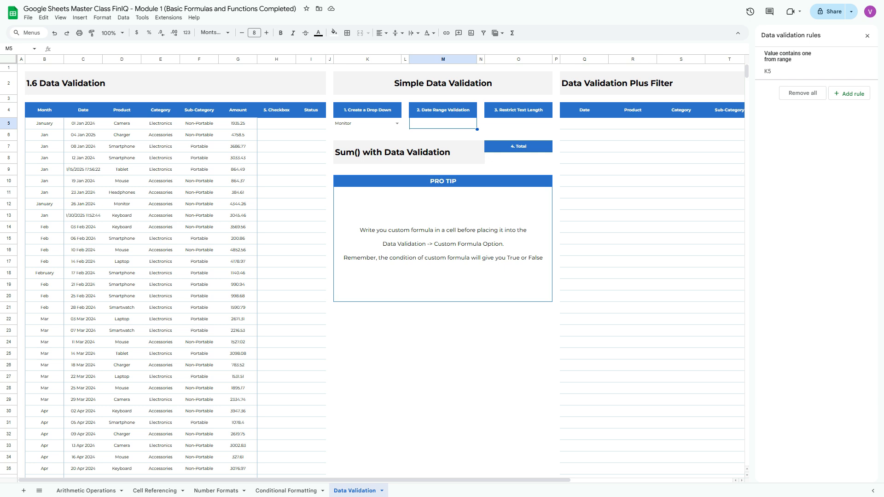
left_click(83, 110)
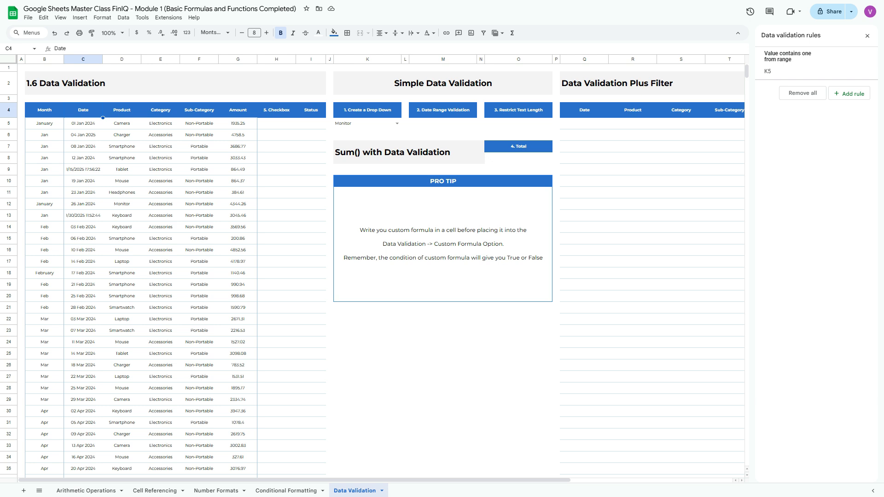
Enter the start date 1 January 2024 in cell M5 under Date Range Validation.
left_click(443, 123)
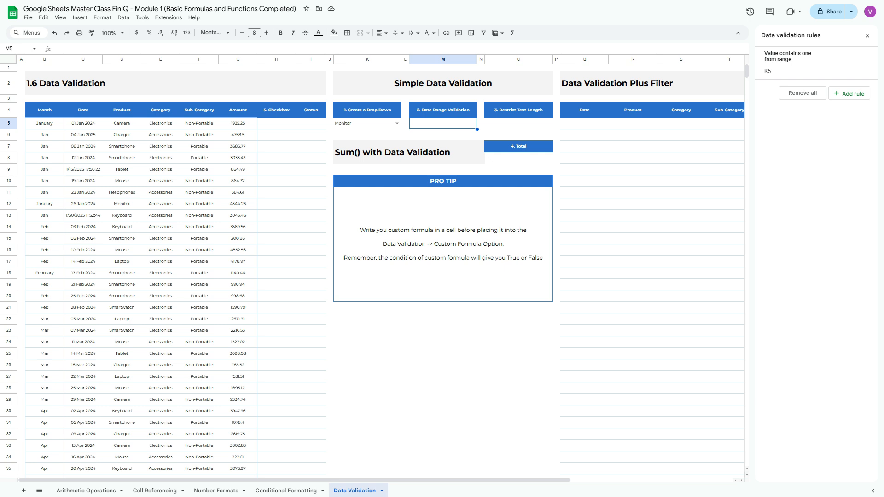
type("1 Janaury")
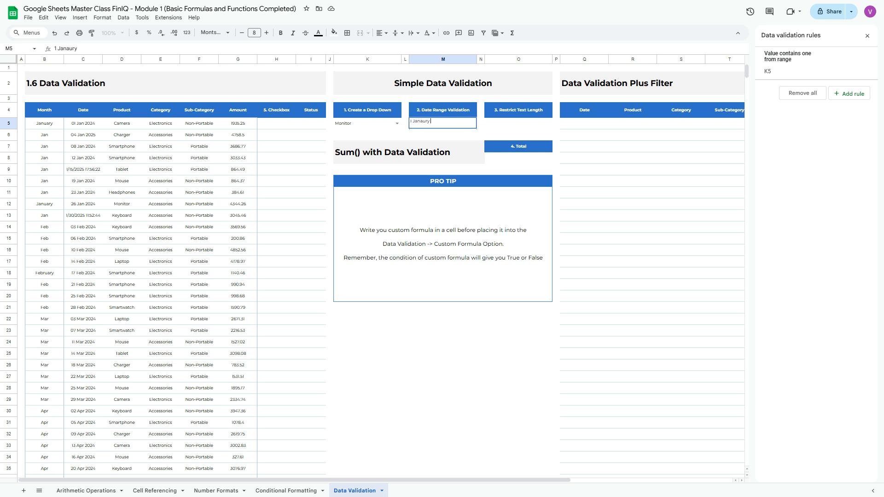
key("BackSpace")
key("BackSpace")
key("BackSpace")
key("BackSpace")
key("BackSpace")
type("nuary 202")
type("4")
key("Return")
Enter the end date 31 December 2024 in cell M6.
type("31 December 2024")
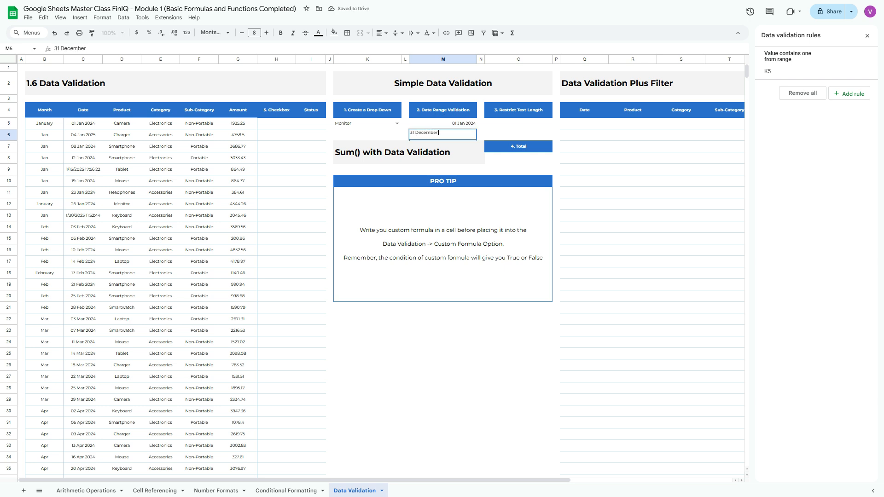
key("Return")
key("Up")
key("Up")
key("Down")
Add a data validation rule for the Date column range C5:C104 with the criteria Date is between.
left_click(83, 123)
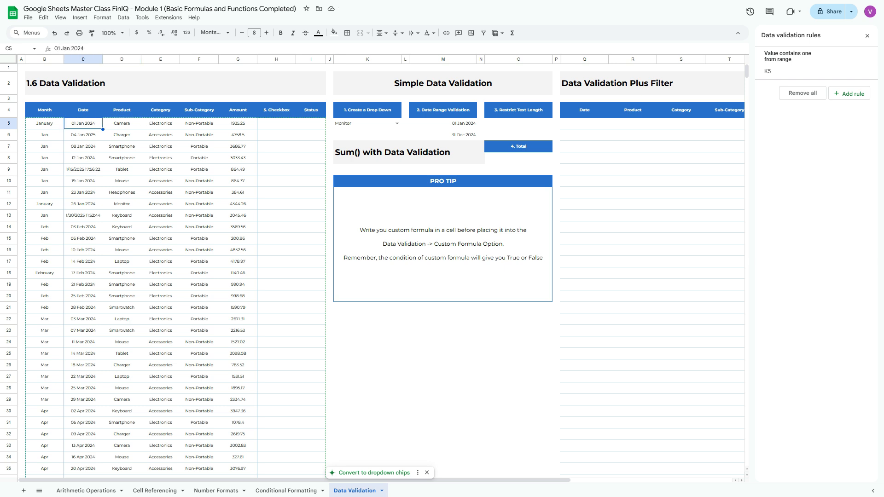
key("ctrl+shift+Down")
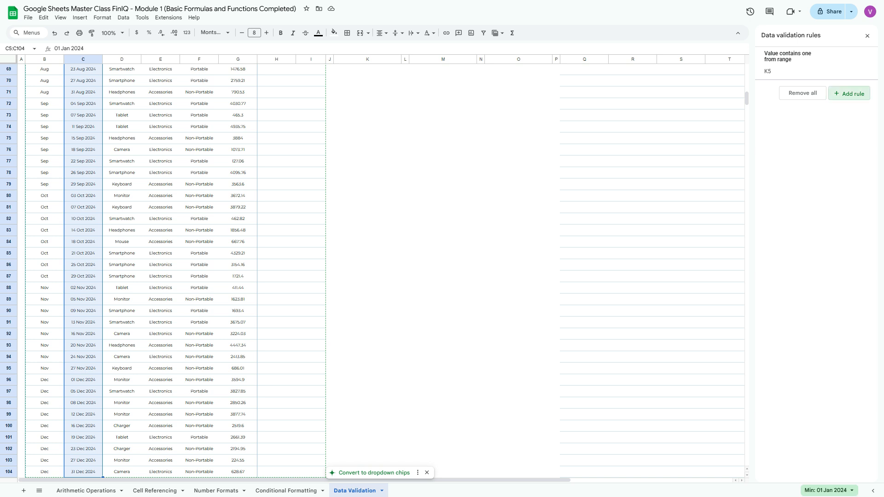
left_click(849, 94)
scroll(372, 271, "up", 17)
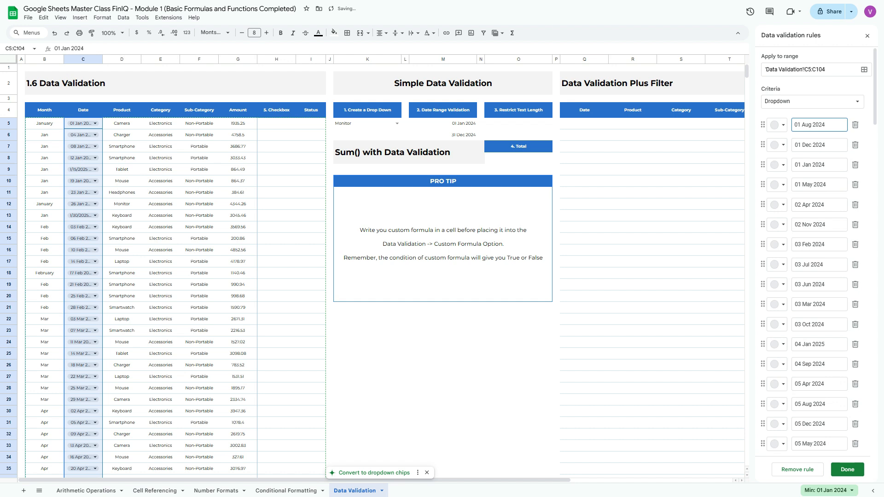
left_click(812, 101)
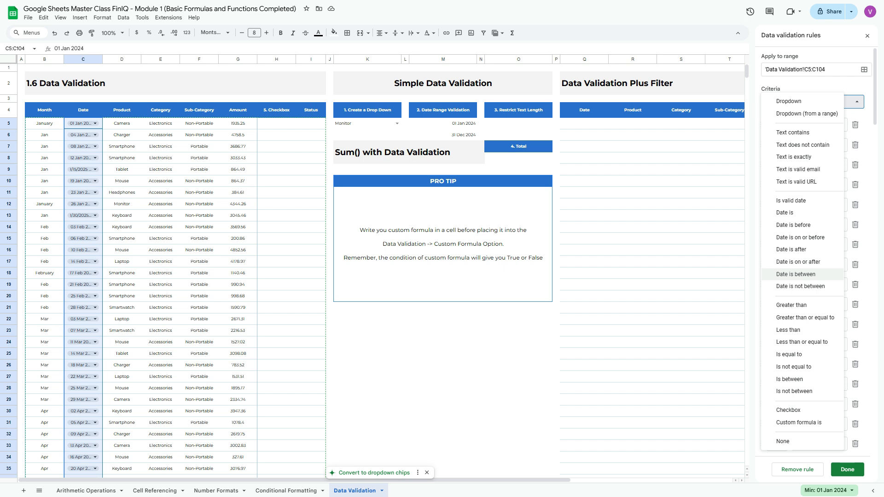
left_click(796, 274)
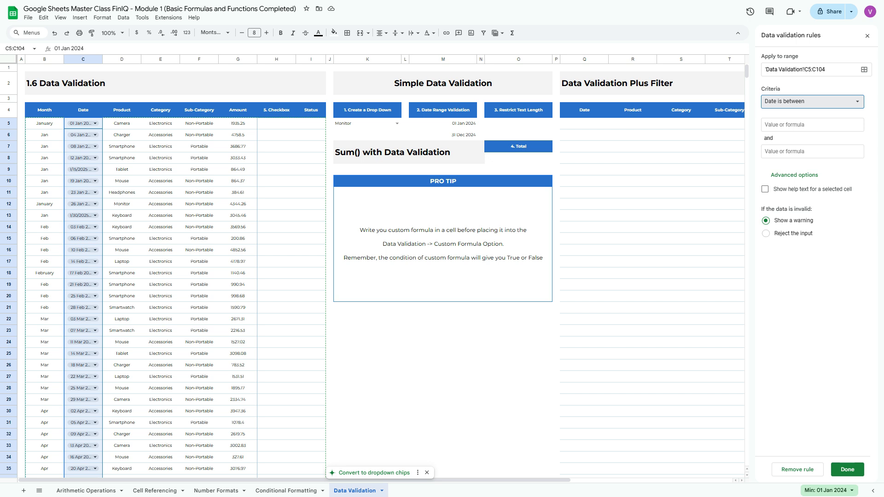
Set the date rule's lower bound to =$M$5 and upper bound to =$M$6, and save the rule.
left_click(812, 125)
type("=")
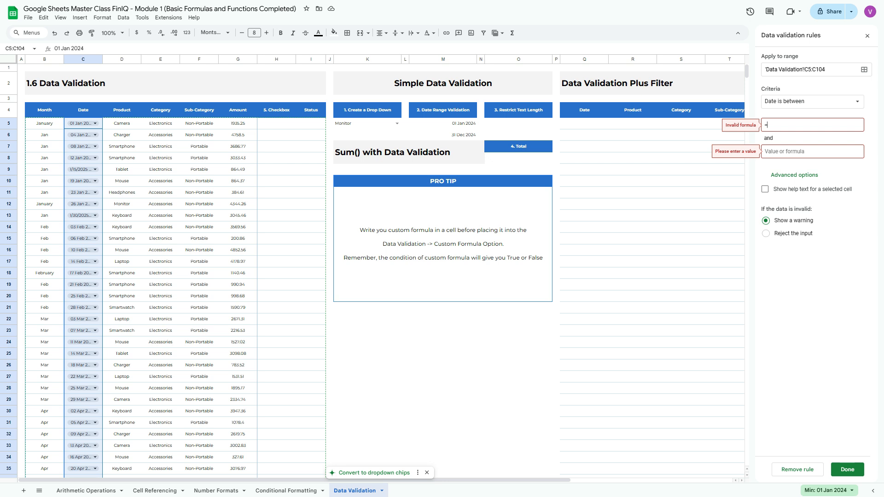
type("$M$6")
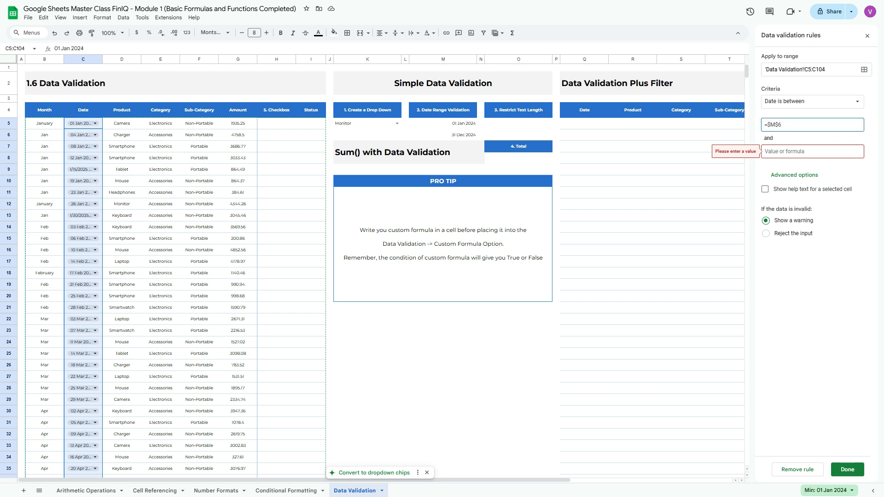
key("BackSpace")
type("5")
key("ctrl+a")
left_click(792, 151)
type("=$M$6")
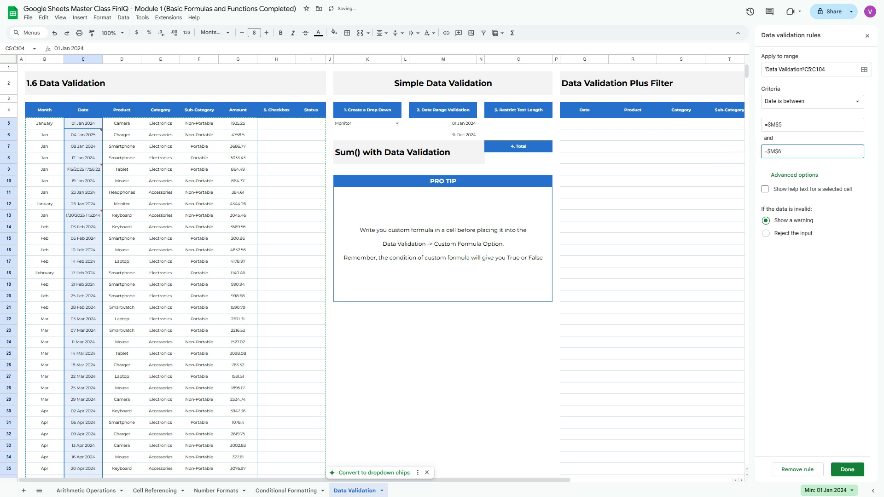
left_click(847, 470)
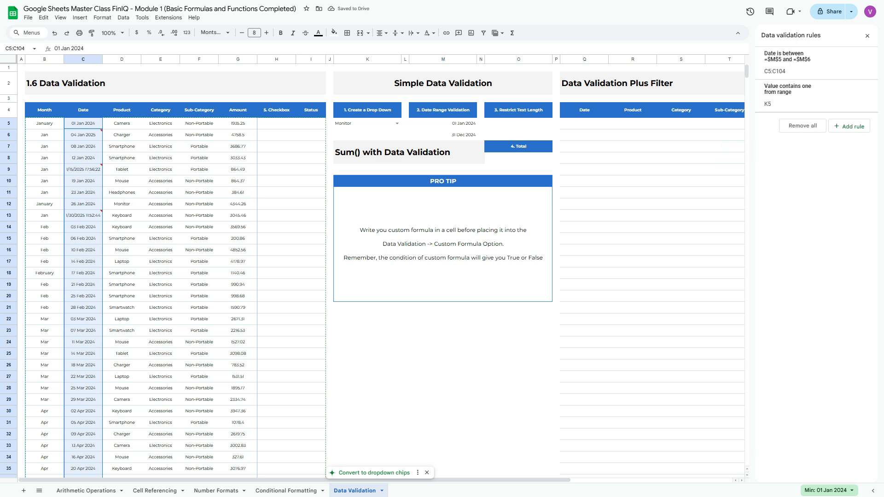
Check the flagged entries in the Date column and correct the date in C6 to 04 Jan 2024.
left_click(160, 147)
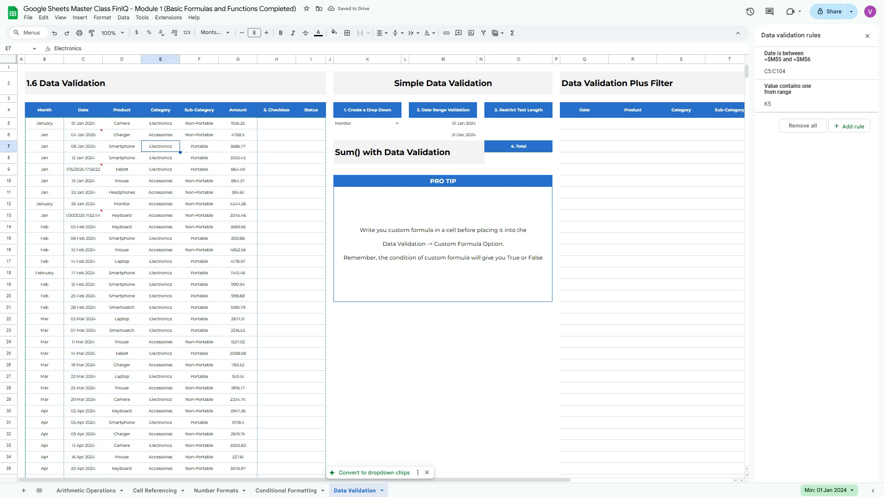
left_click(82, 135)
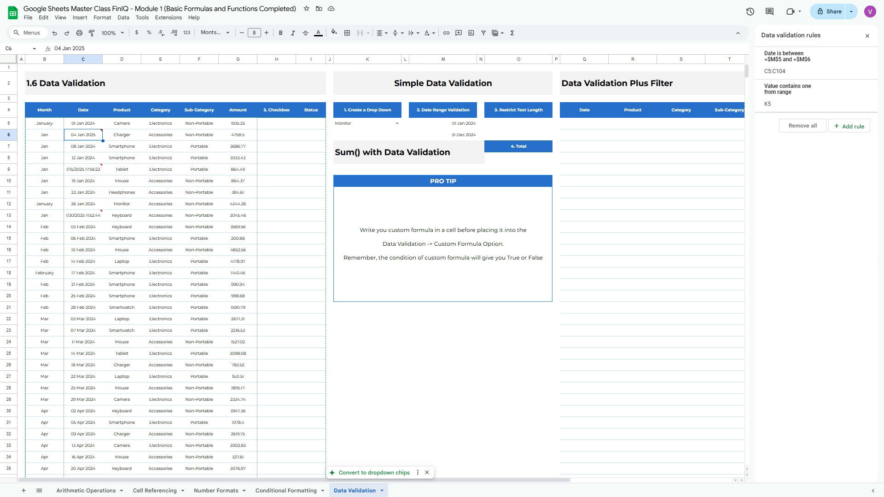
left_click(83, 215)
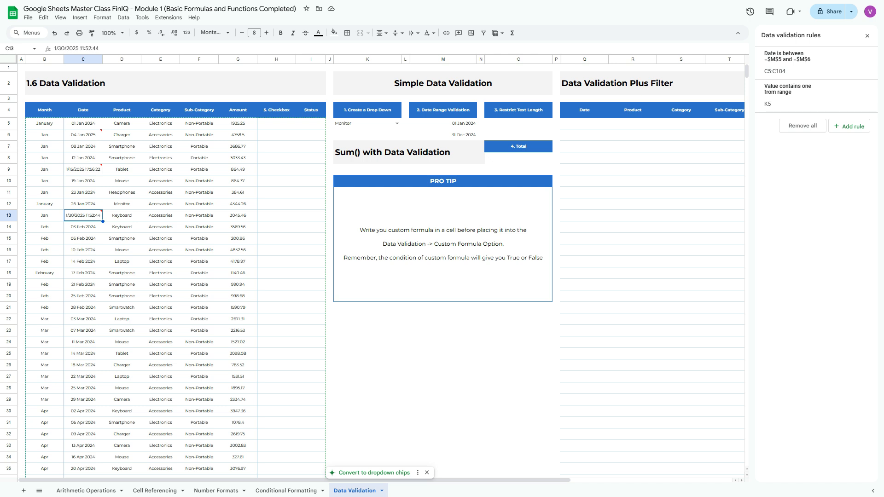
mouse_move(83, 135)
left_click(83, 135)
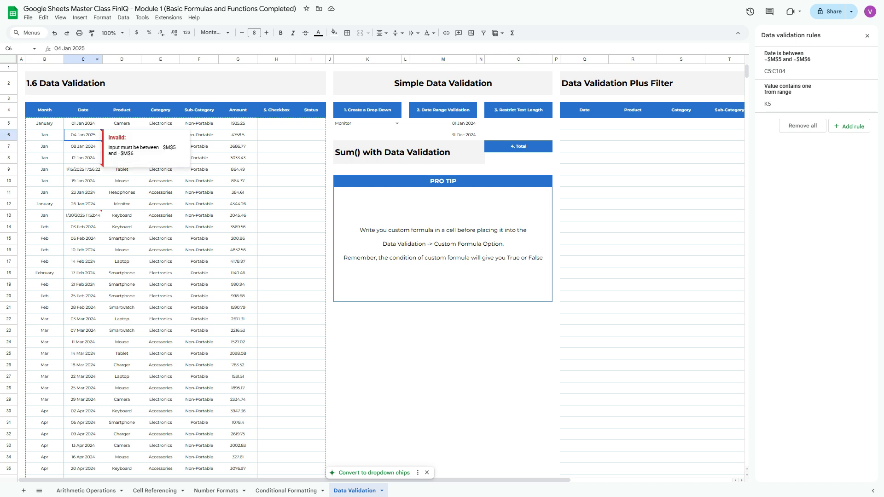
left_click(88, 48)
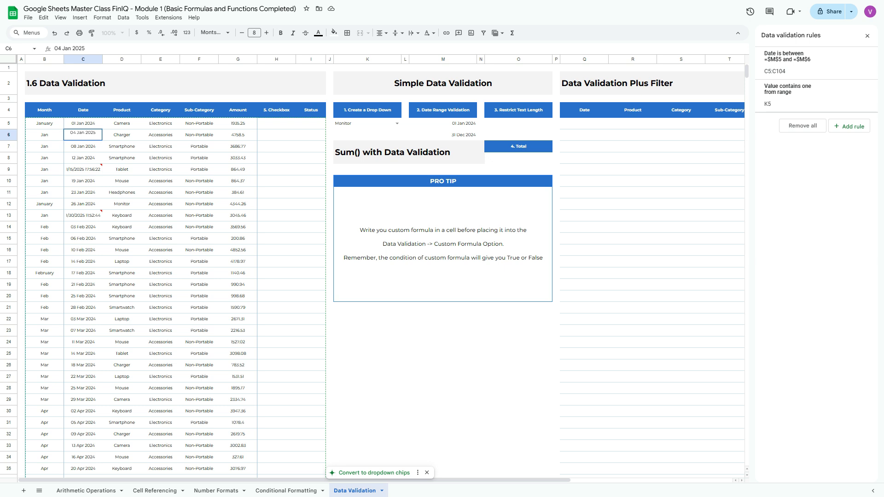
key("BackSpace")
type("4")
key("Return")
Correct the year of the flagged date in C13 so it reads 1/30/2024 11:52:44.
key("Down")
key("Down")
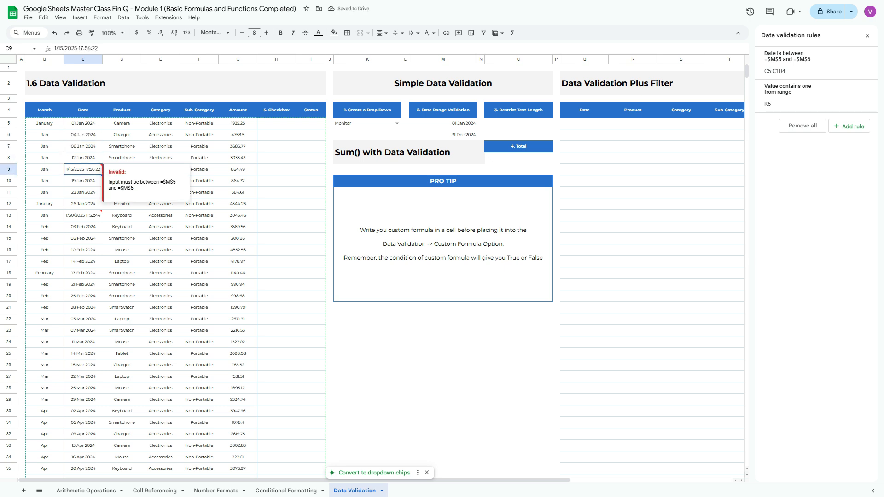
left_click(83, 216)
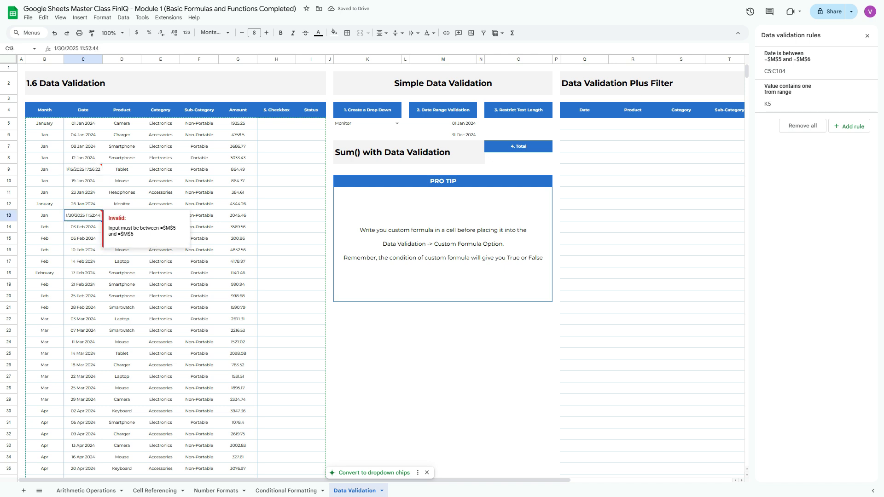
left_click(79, 48)
key("BackSpace")
type("4")
key("Return")
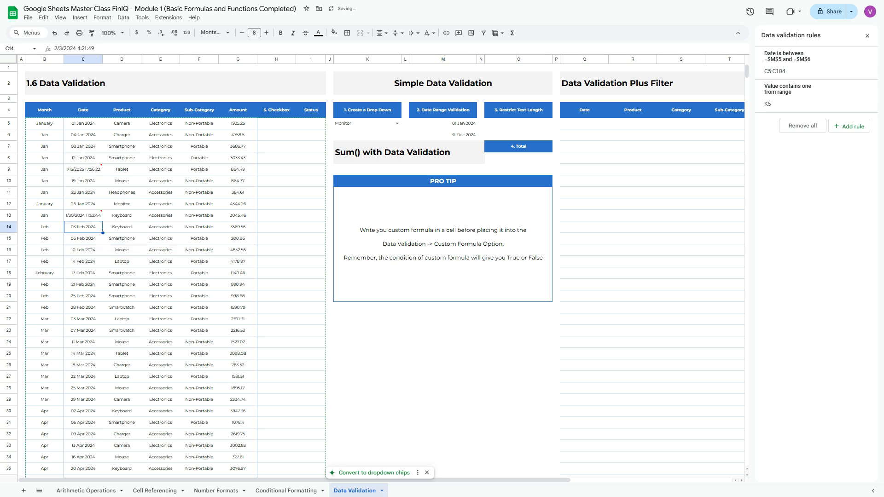
Correct the year of the flagged date in C9 so it reads 1/15/2024 17:56:22.
key("Up")
key("Up")
key("Up")
key("Up")
key("Up")
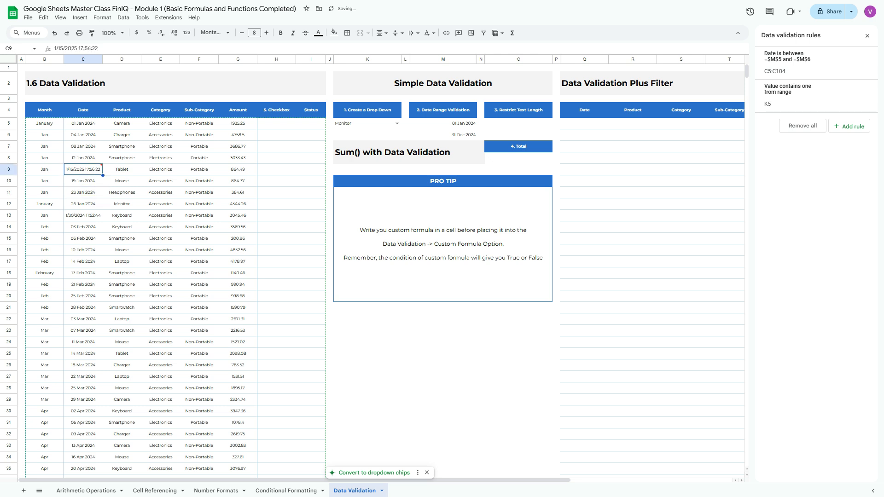
left_click(79, 49)
key("BackSpace")
type("4")
key("Return")
Review the corrected dates between C9 and C13 for remaining validation flags.
key("Up")
key("Down")
key("Down")
key("Down")
key("Down")
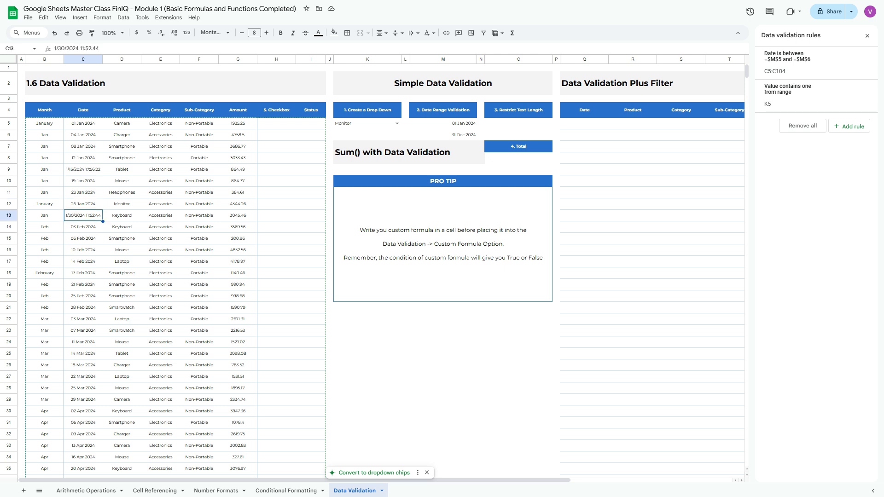
key("Up")
key("Up")
key("Up")
key("Up")
key("Down")
key("Down")
key("Down")
key("Down")
Enter the formula =LEN($B5) in cell O5 under Restrict Text Length.
left_click(518, 123)
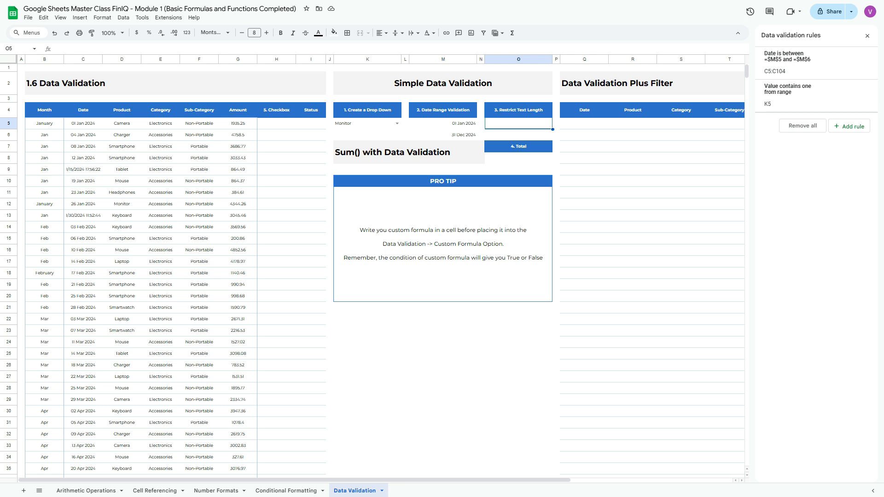
type("=")
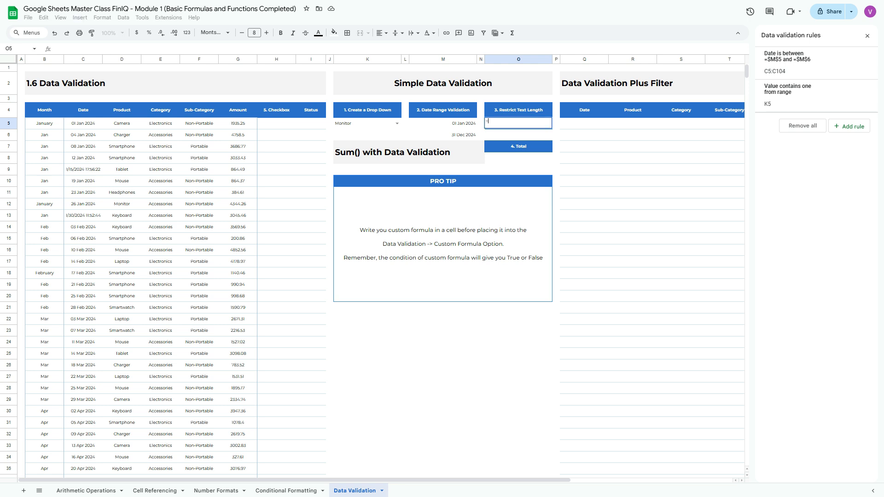
key("Escape")
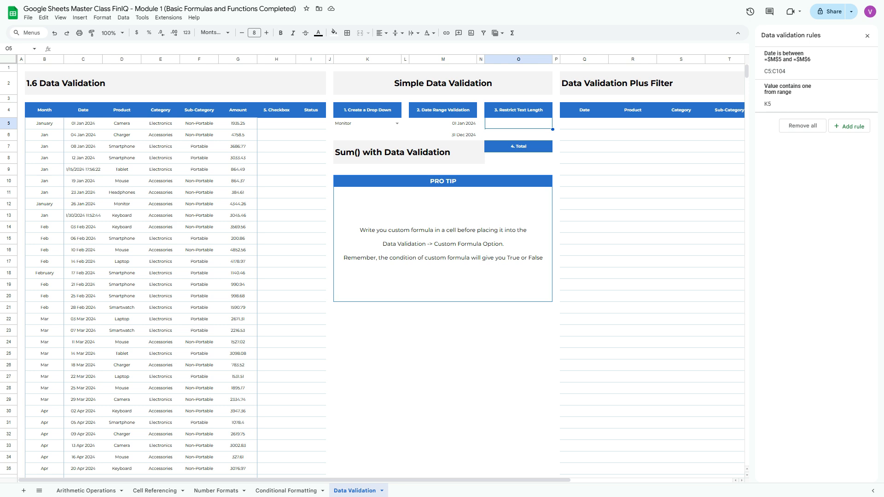
type("=")
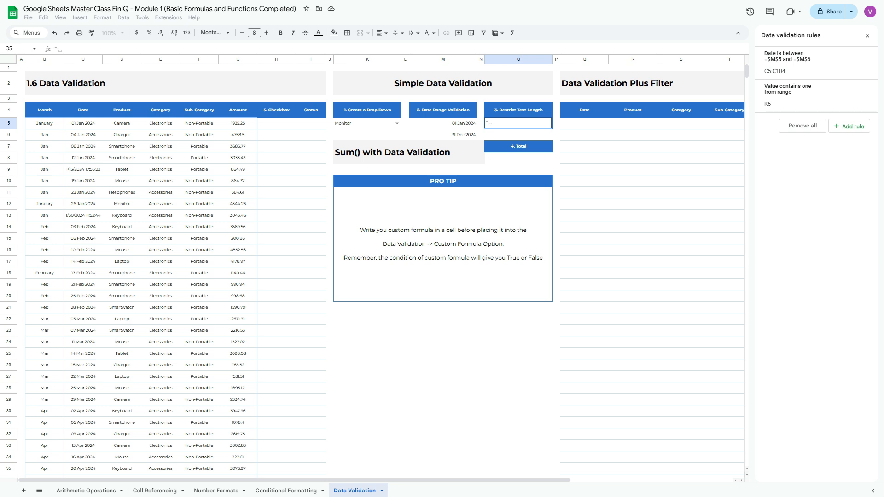
type("len")
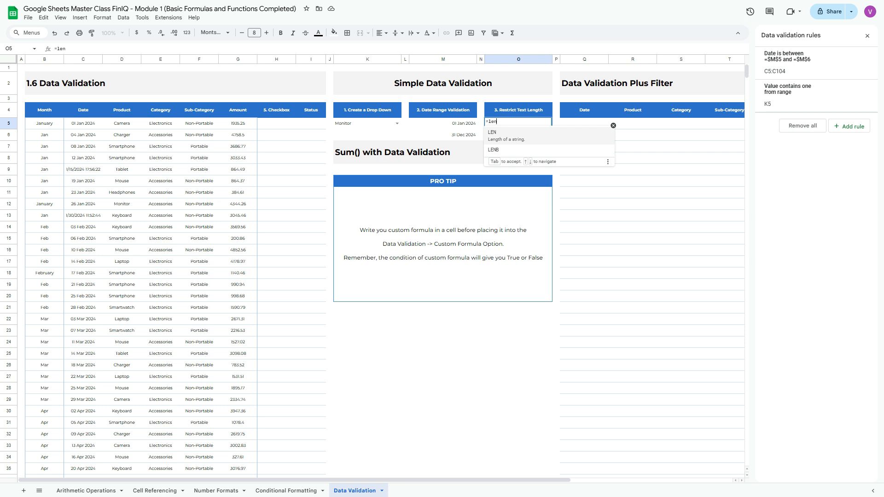
key("Tab")
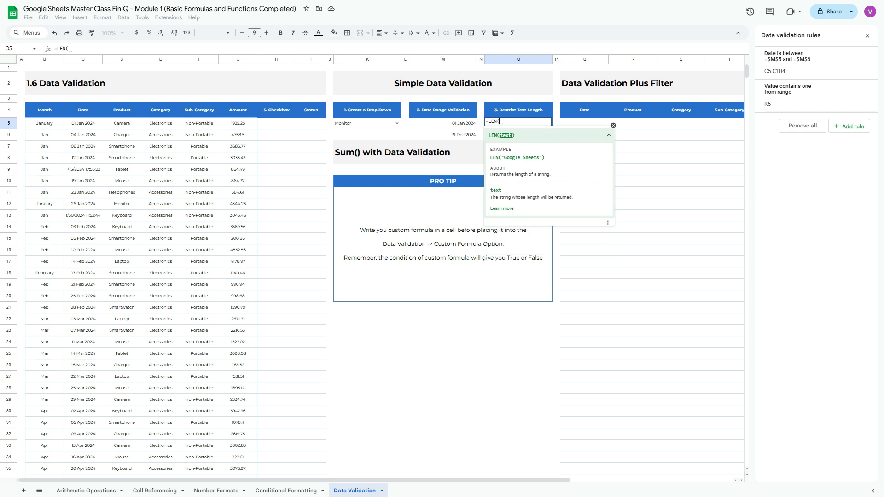
left_click(45, 124)
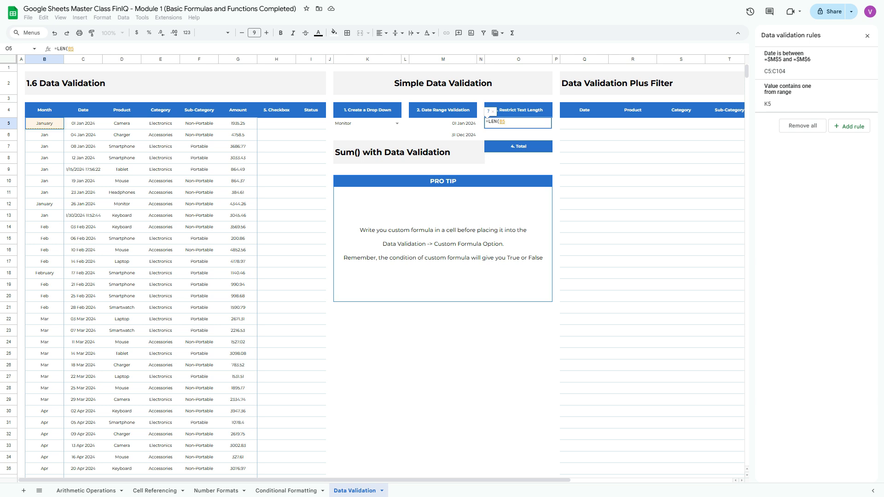
key("F4")
type(")")
key("Return")
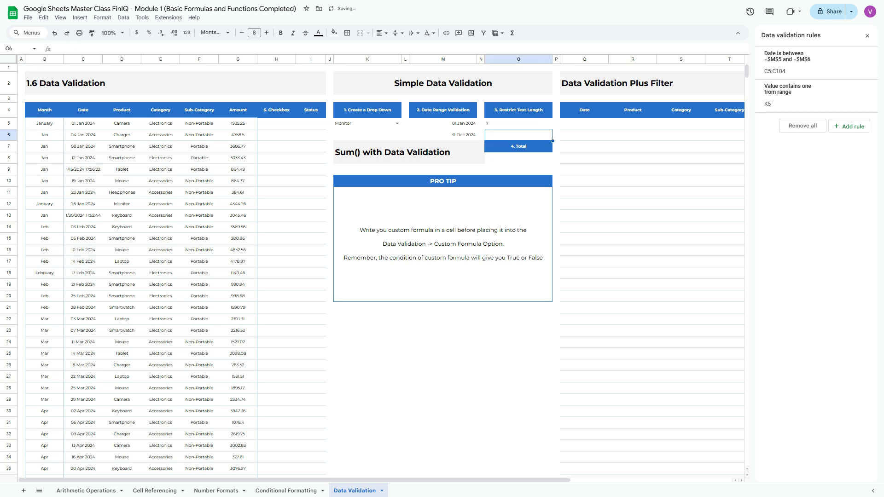
Extend the formula in O5 to the length test =LEN($B5)<=3.
key("Up")
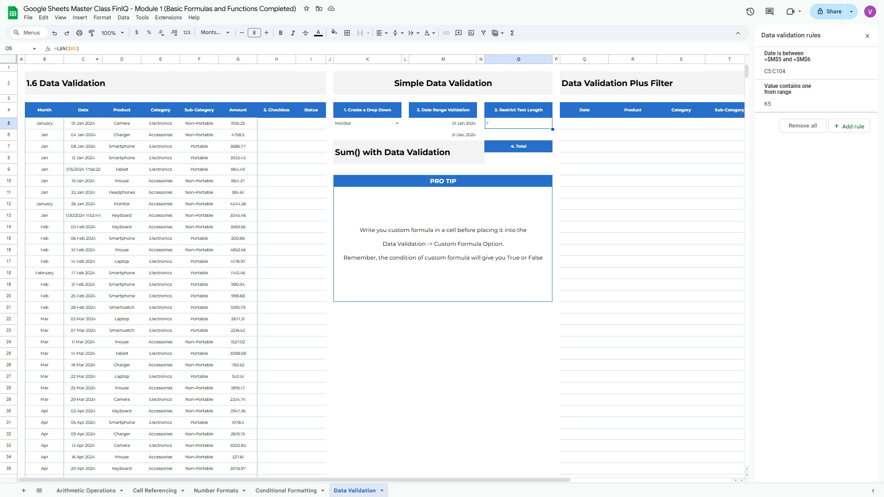
left_click(79, 49)
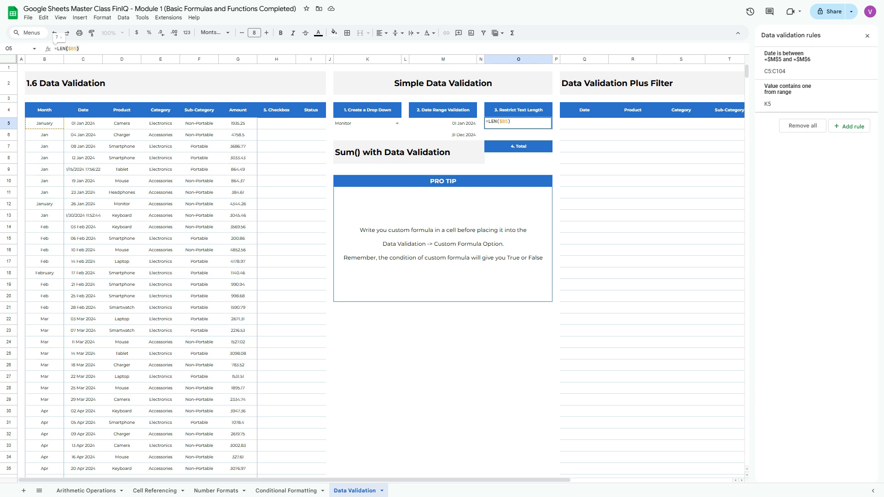
type("<")
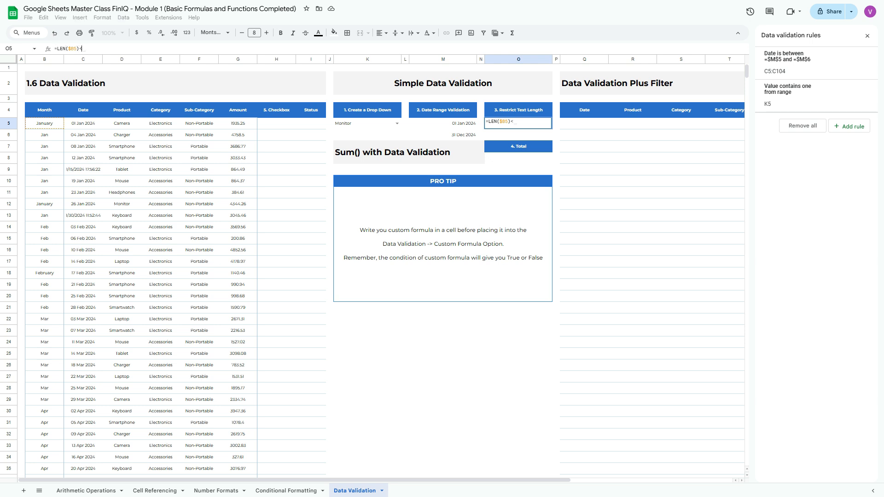
type("=")
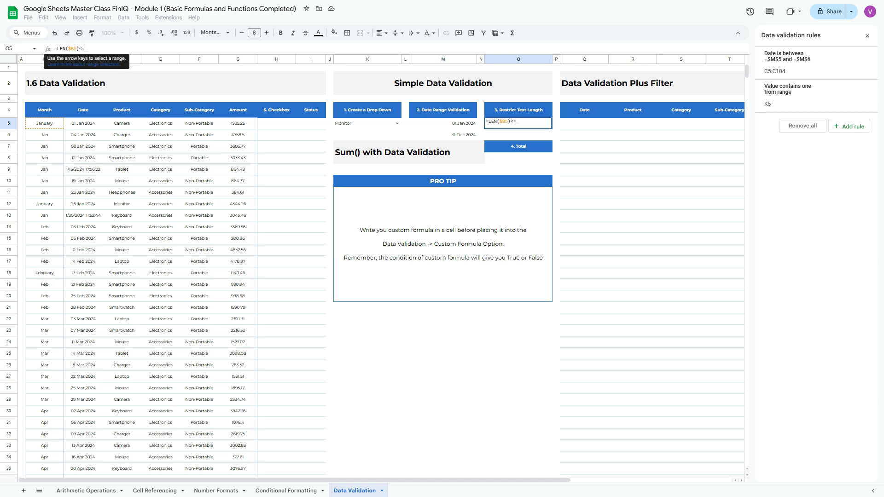
type("3")
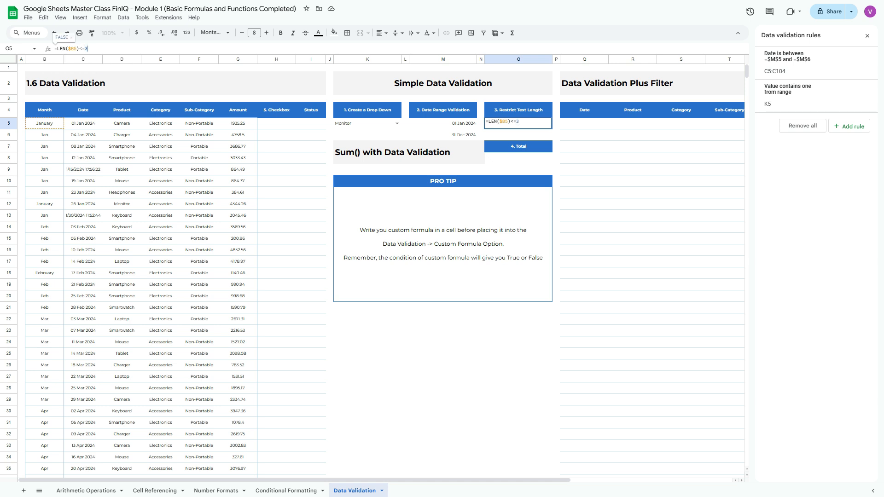
key("Return")
key("Up")
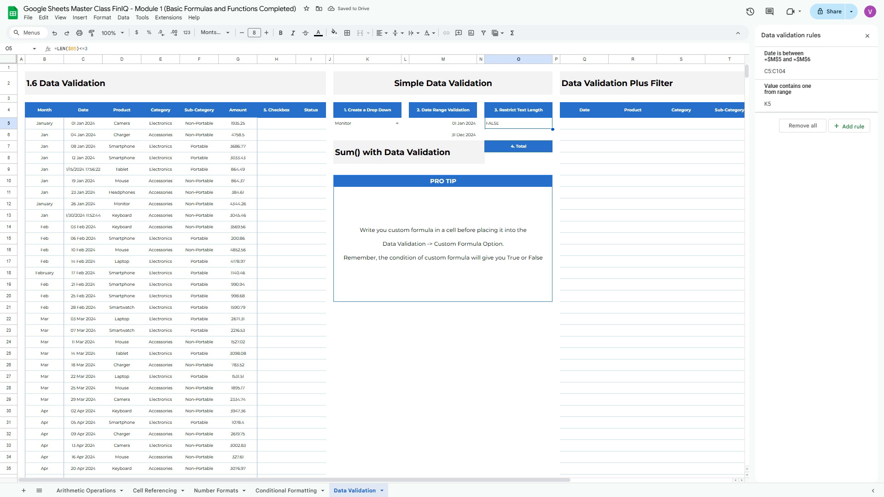
Try a length limit of 7 in the O5 formula and restore the limit to 3.
left_click(88, 48)
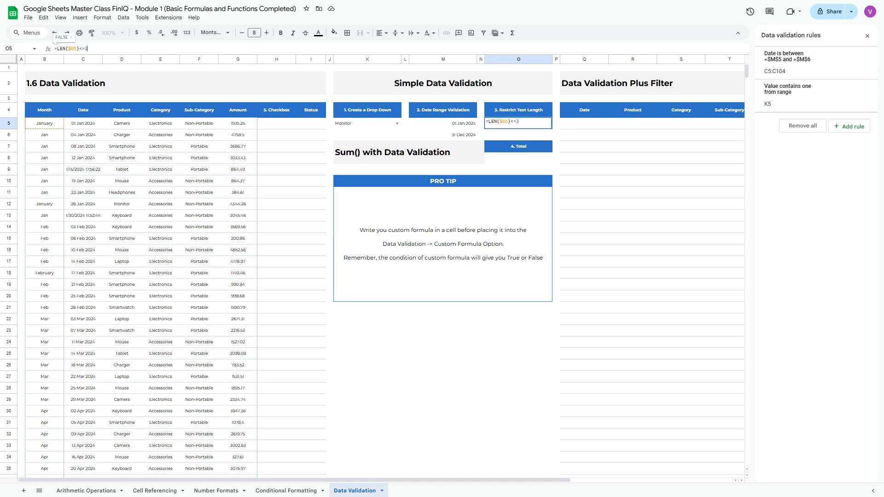
key("BackSpace")
type("7")
key("Return")
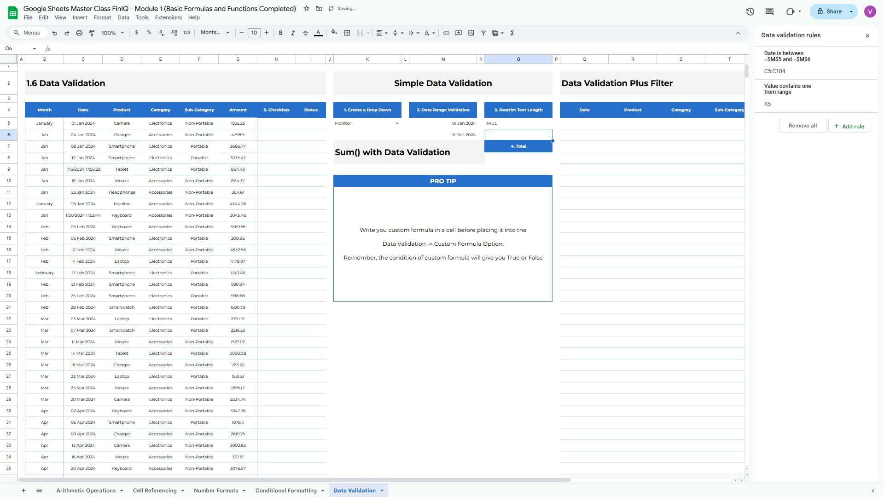
key("BackSpace")
type("3")
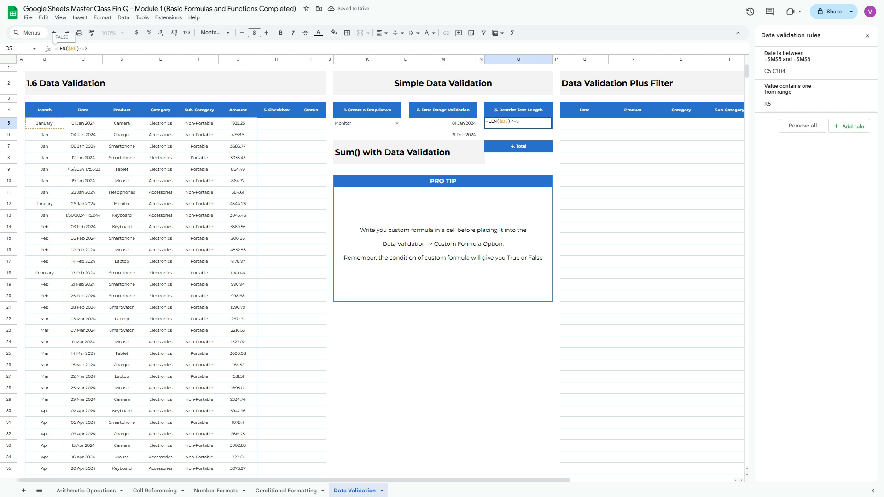
key("Return")
key("Up")
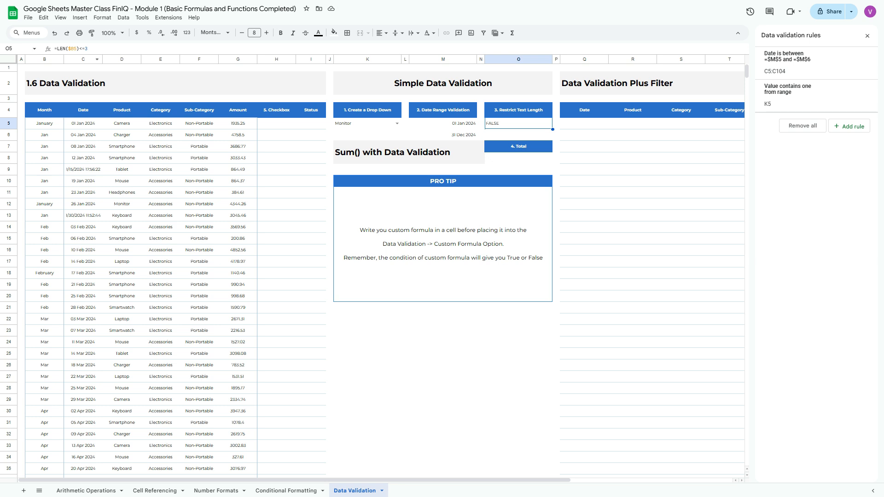
Copy the formula text =LEN($B5)<=3 from cell O5 without changing the cell.
left_click(45, 123)
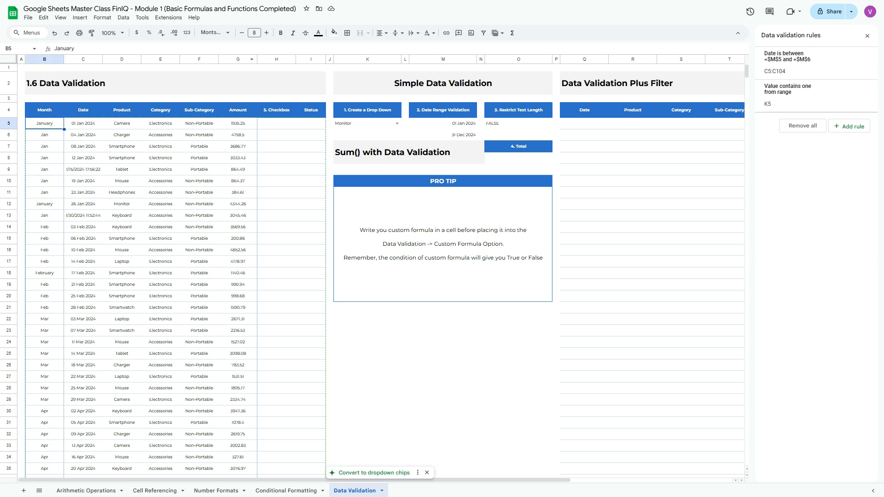
left_click(518, 123)
left_click_drag(94, 48, 53, 49)
key("ctrl+c")
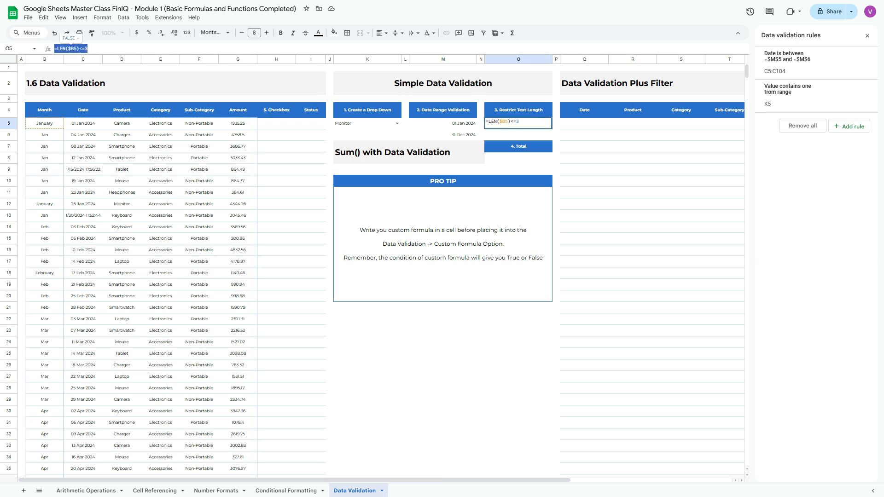
key("Escape")
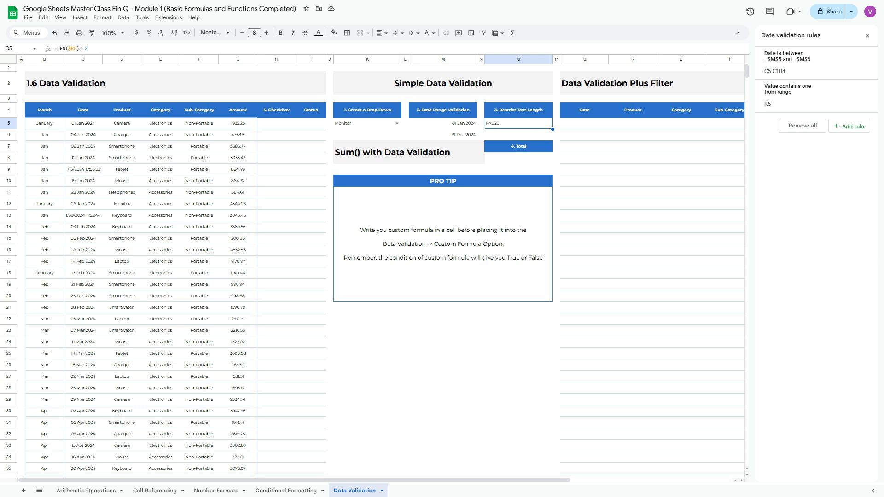
Add a new data validation rule and set its range to the Month column cells B5:B104.
left_click(850, 126)
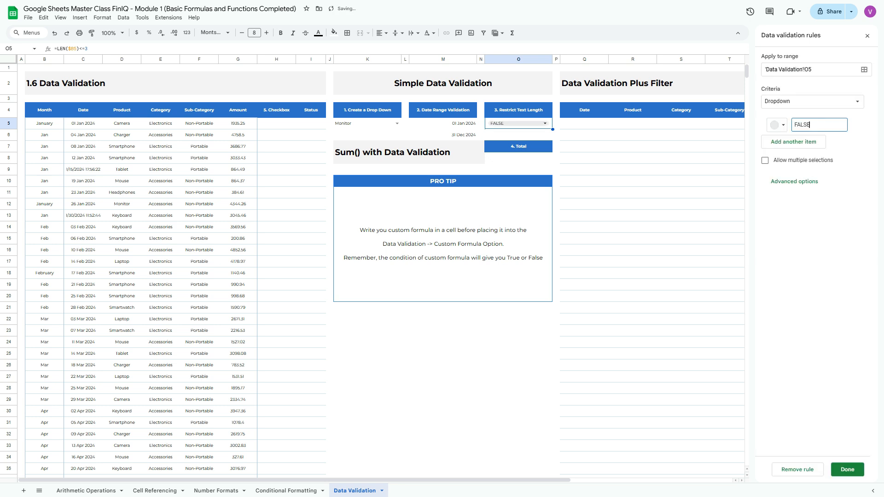
left_click(865, 69)
left_click_drag(433, 237, 384, 237)
left_click(45, 123)
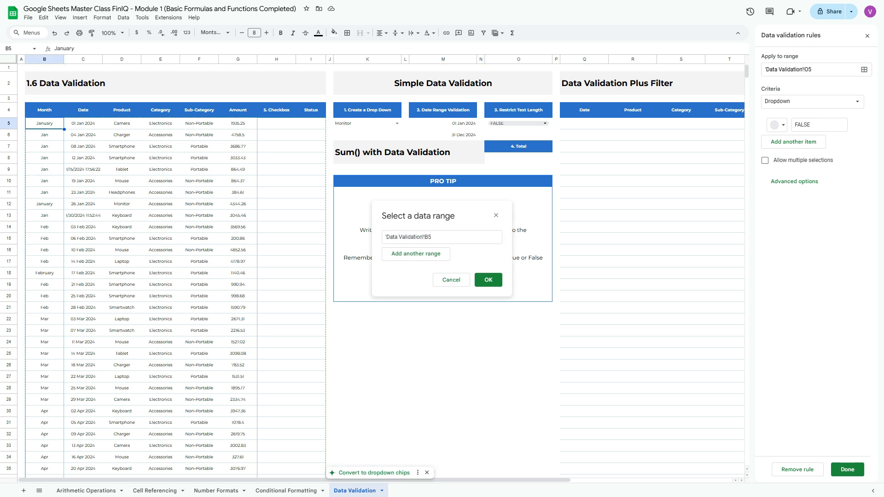
key("ctrl+shift+Down")
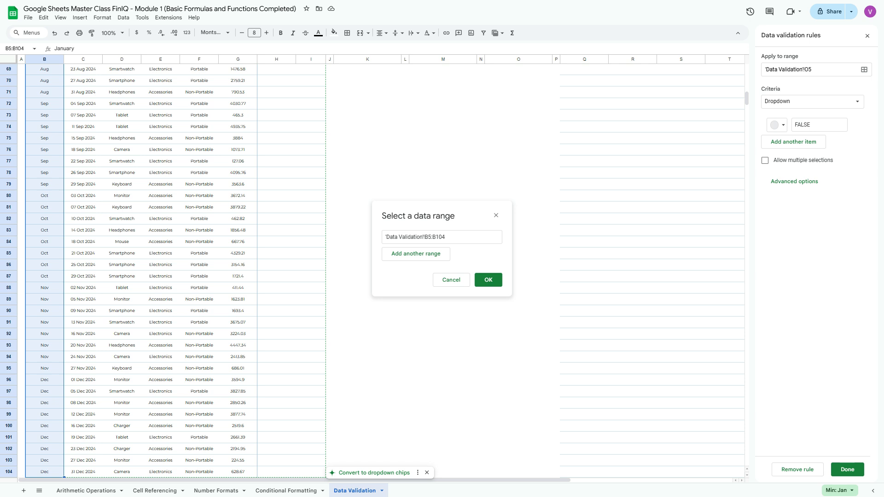
left_click(488, 280)
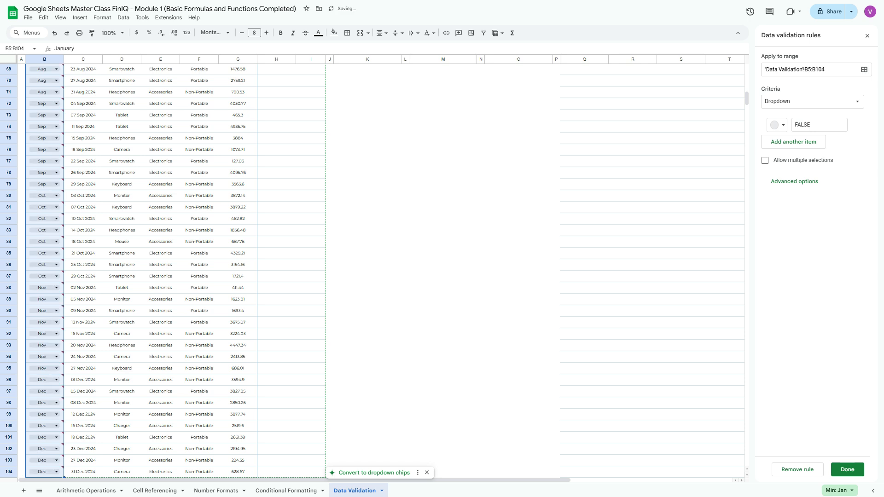
Set the B5:B104 rule's criteria to the custom formula =LEN($B5)<=3 and save the rule with the warning option.
scroll(374, 271, "up", 15)
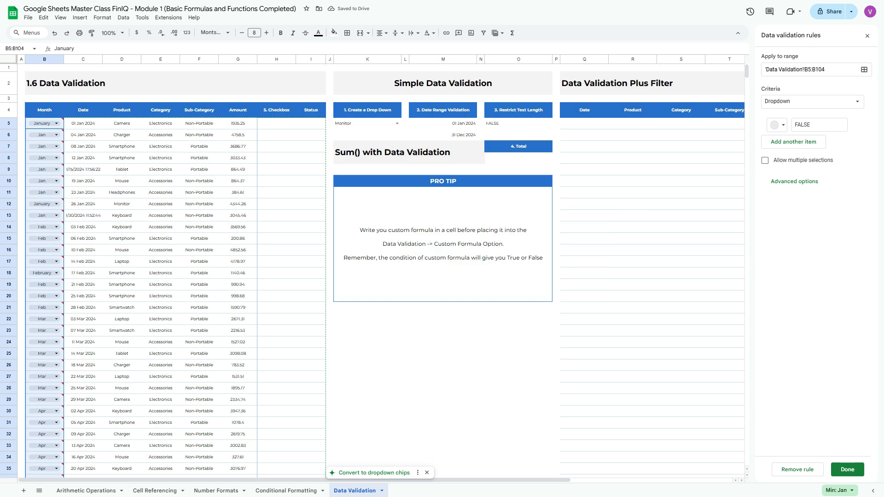
left_click(857, 102)
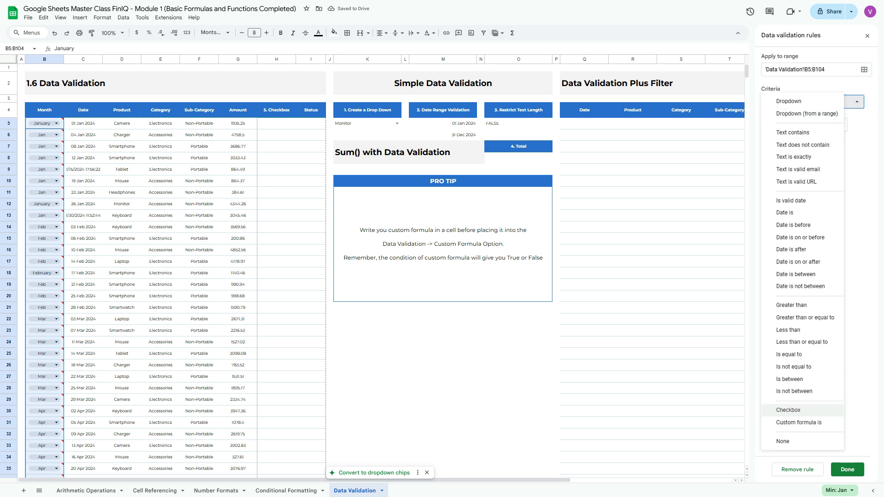
left_click(799, 423)
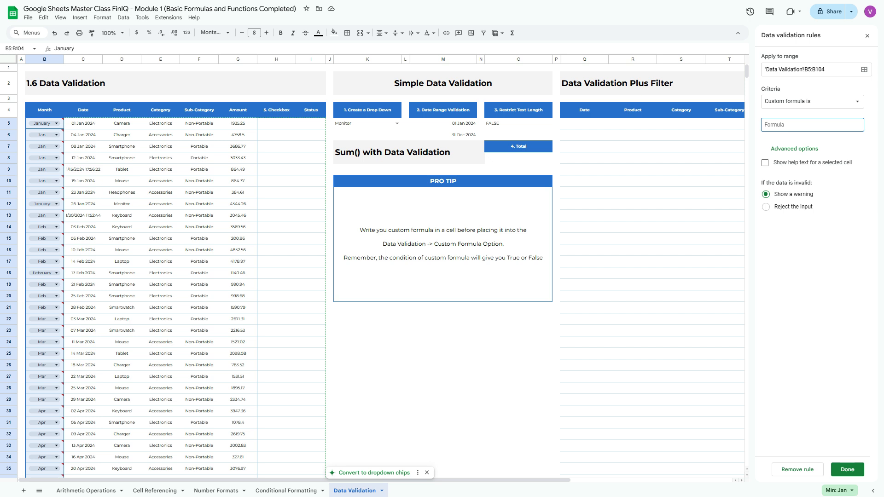
key("ctrl+v")
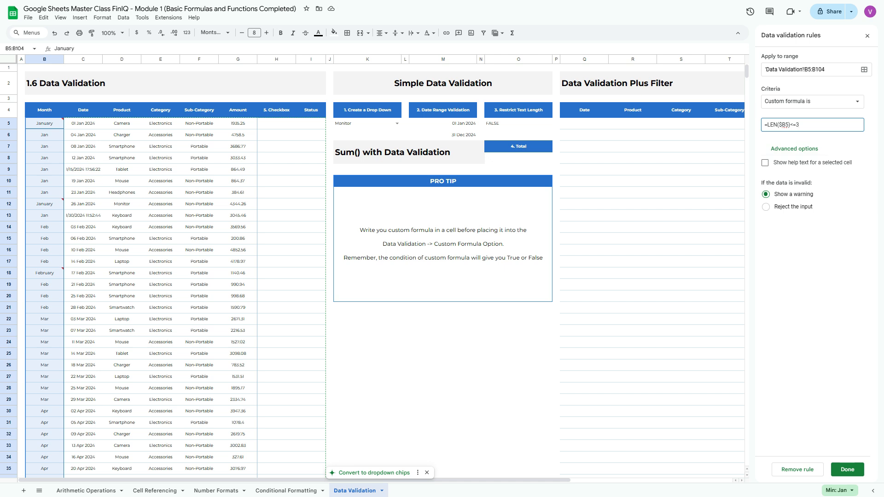
left_click(847, 470)
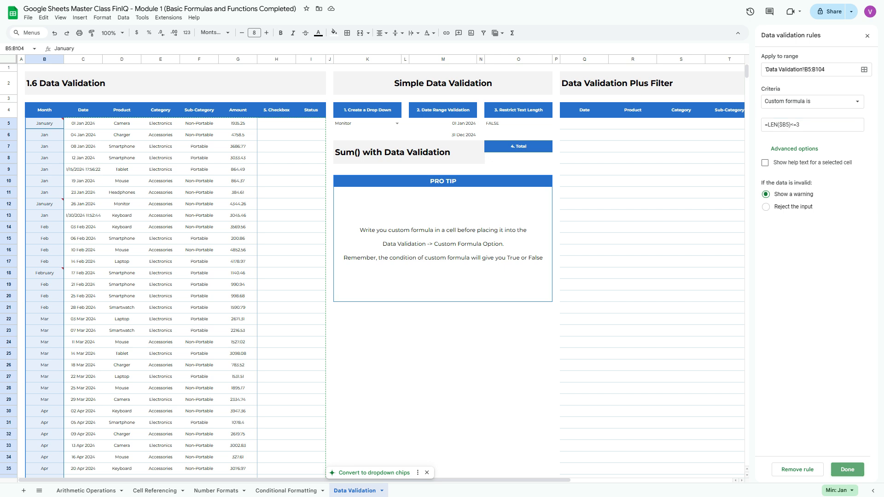
left_click(84, 250)
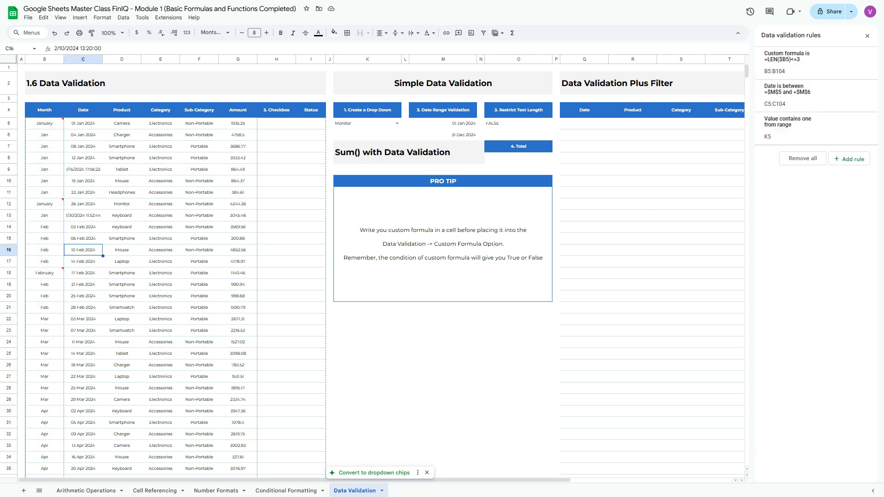
Check the invalid-entry flags in the Month column and replace the full month name in B5 with Jan.
mouse_move(50, 204)
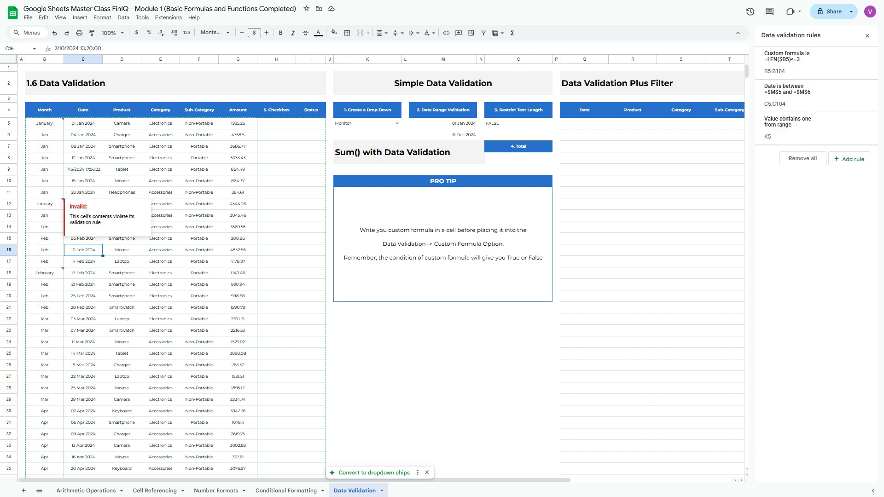
left_click(45, 124)
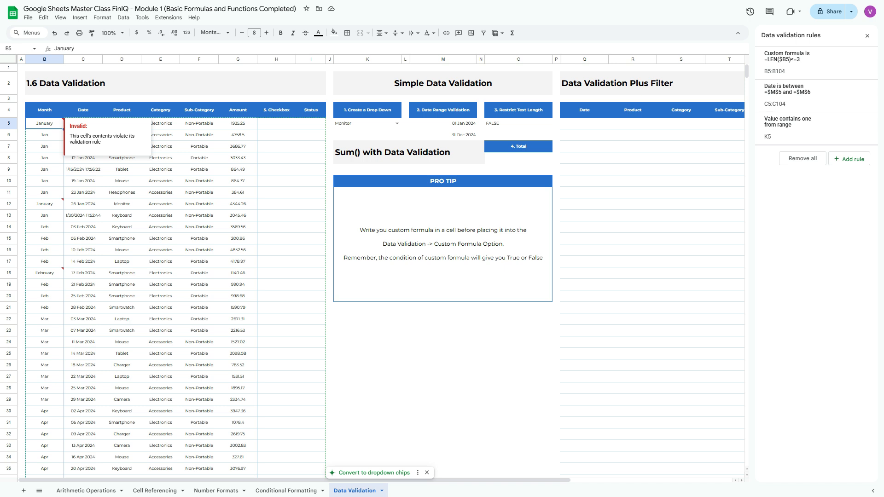
scroll(375, 271, "down", 5)
scroll(375, 271, "up", 5)
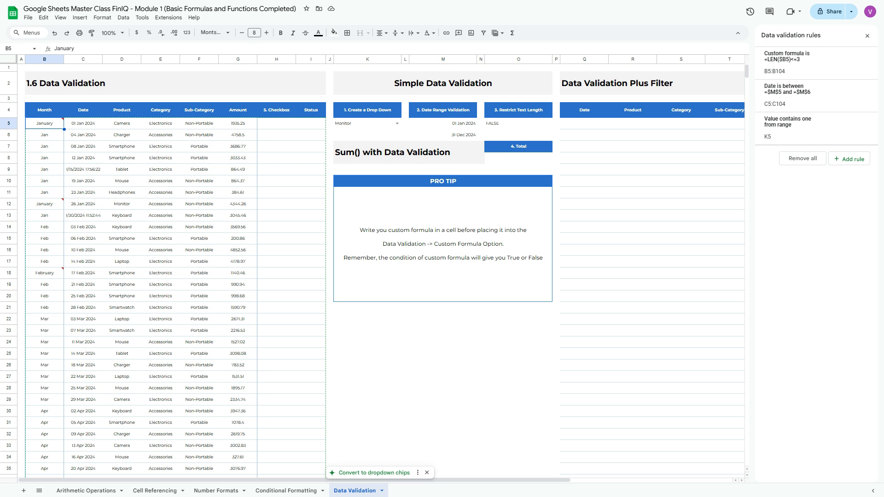
type("Jan")
key("Return")
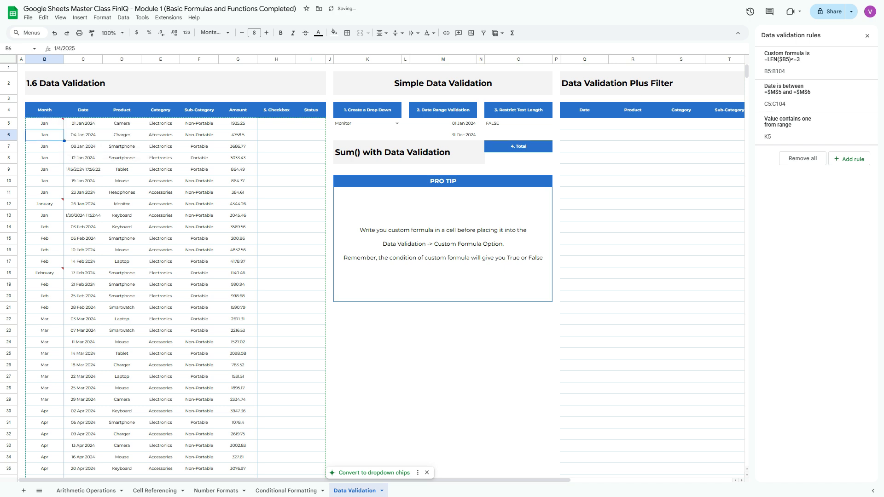
Correct the remaining flagged months by entering Jan in B12 and Feb in B18.
left_click(45, 204)
type("Jan")
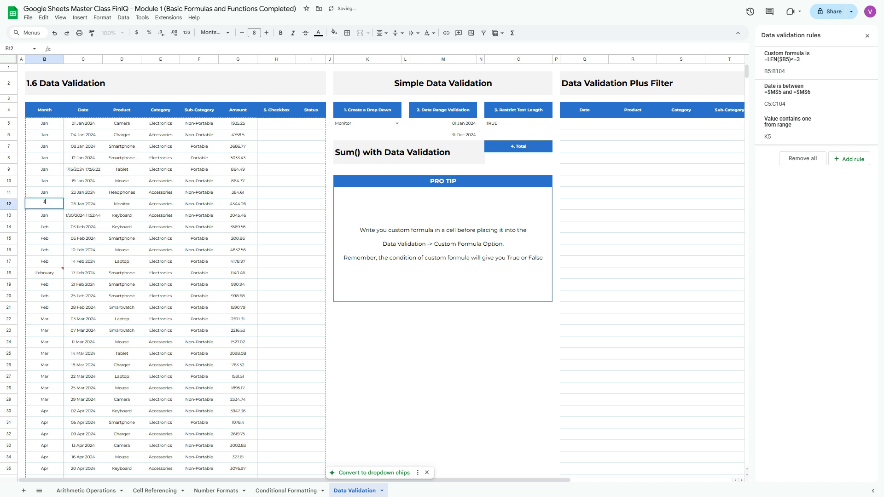
key("Return")
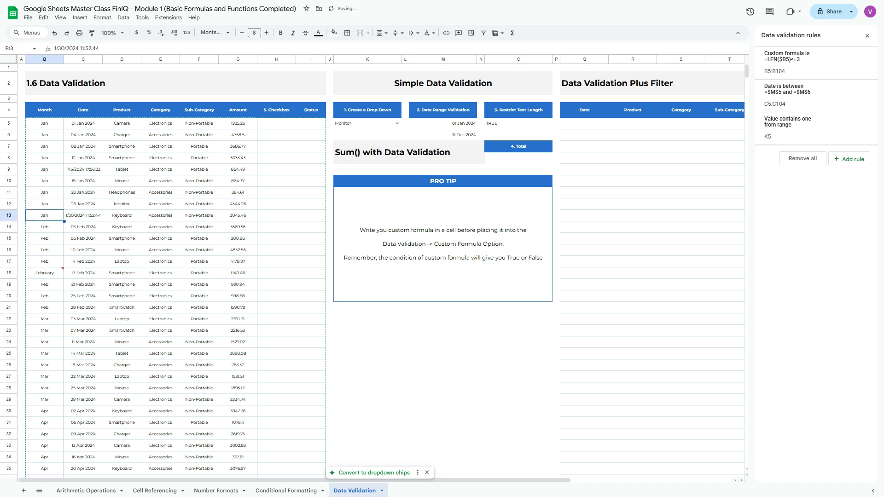
left_click(44, 273)
type("Feb")
key("Return")
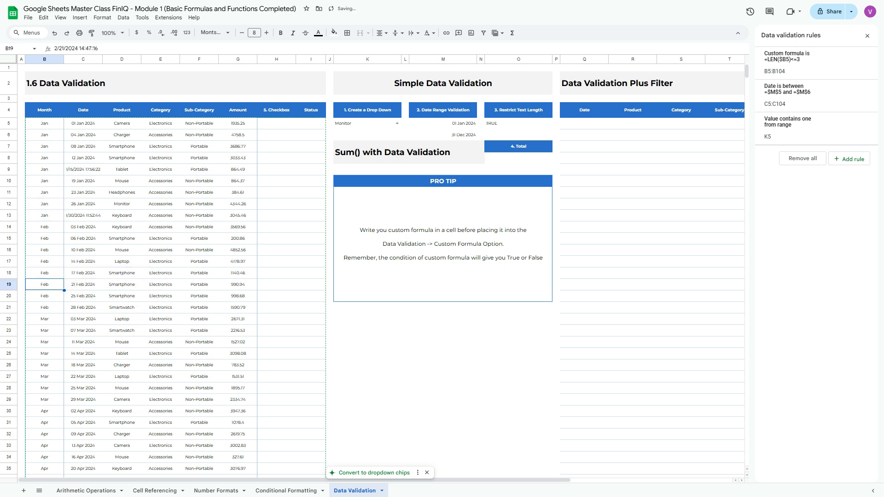